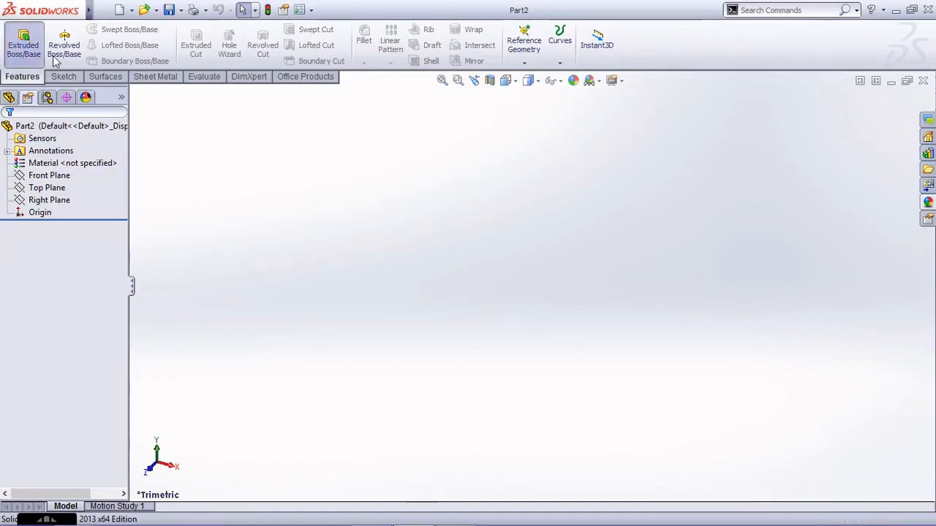
# - Start an extruded boss sketch on the Front Plane and draw a circle of about 105 mm radius centred on the origin
pyautogui.click(23, 42)
pyautogui.click(436, 183)
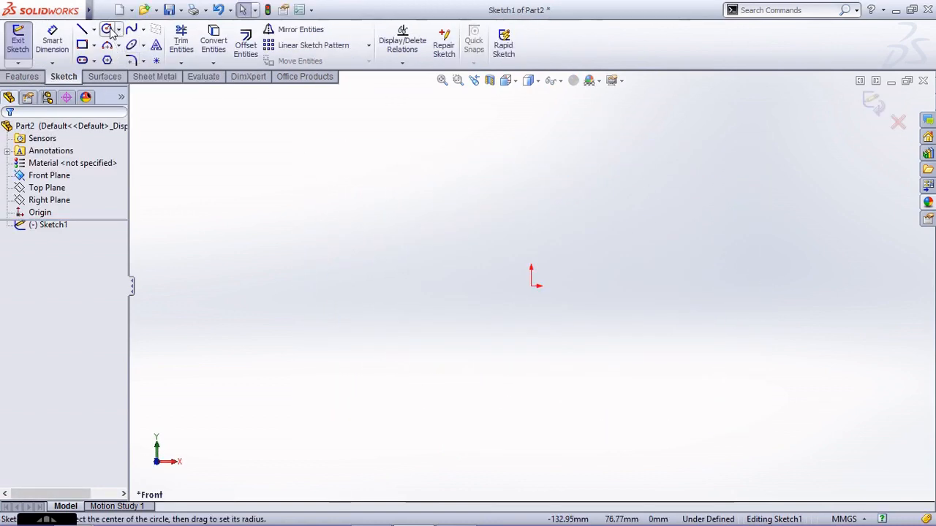
pyautogui.click(108, 30)
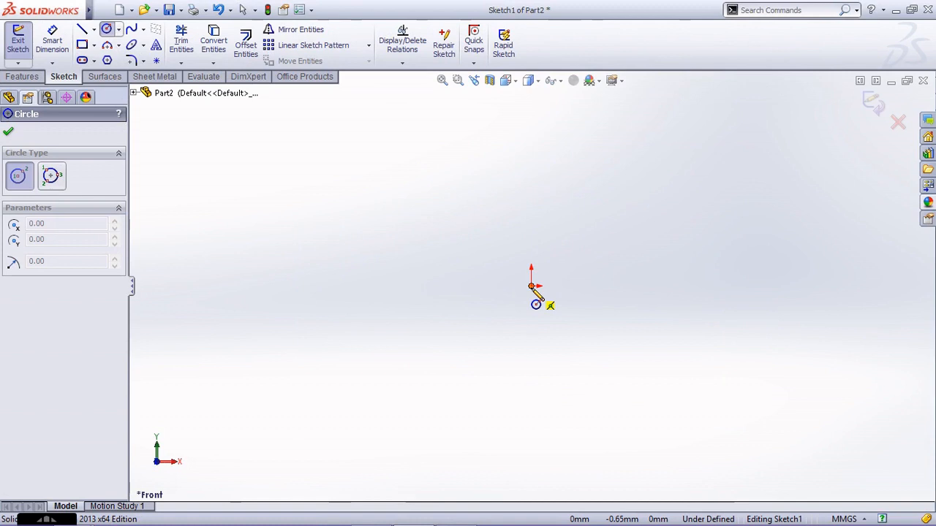
pyautogui.click(531, 286)
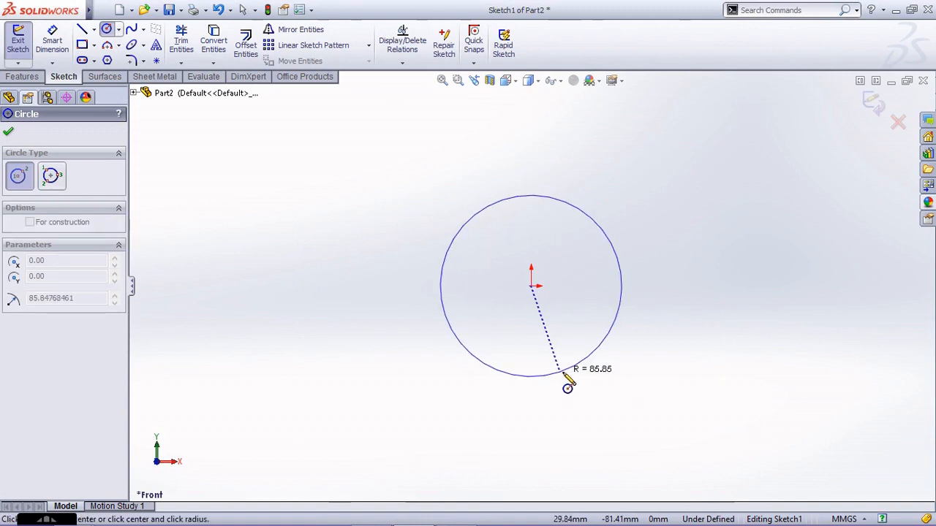
pyautogui.click(563, 392)
# - Dimension the circle's diameter and set it to 12 inches
pyautogui.click(52, 40)
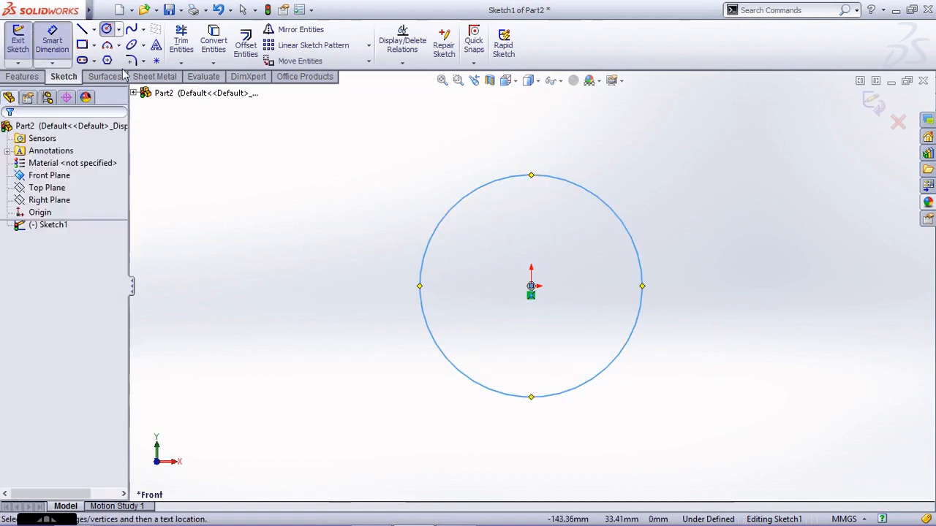
pyautogui.click(563, 185)
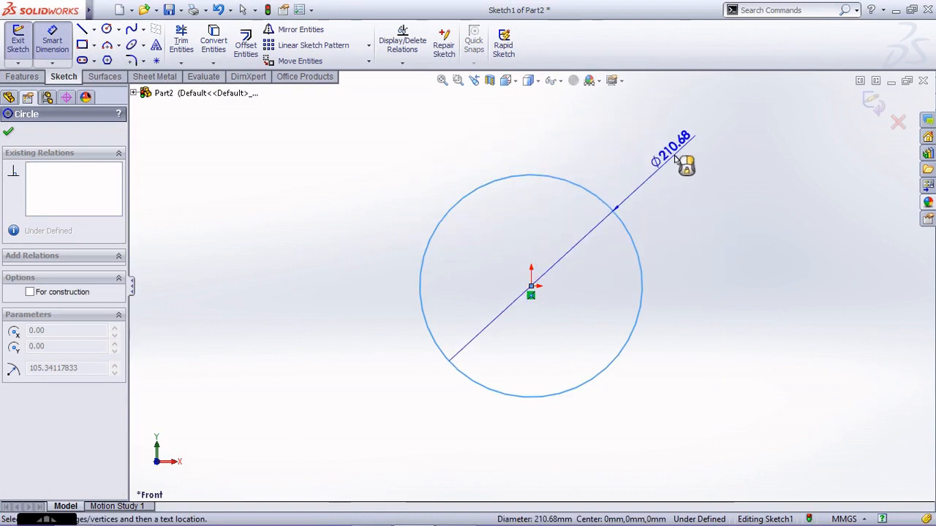
pyautogui.click(676, 163)
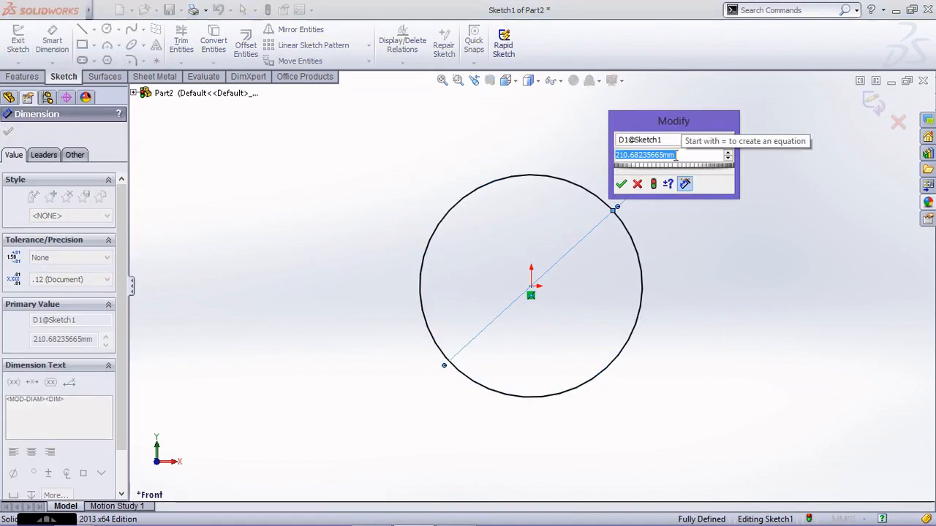
pyautogui.write('12"')
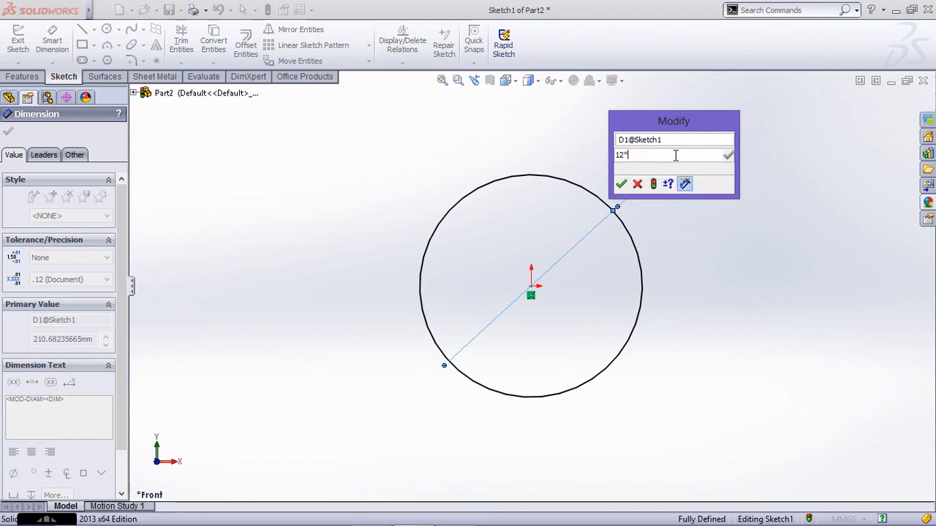
pyautogui.press('Return')
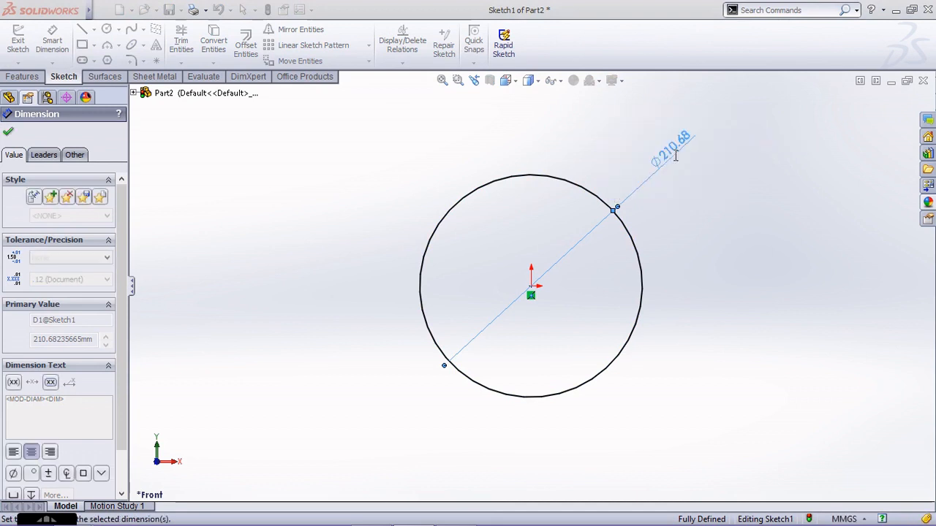
pyautogui.scroll(1, 557, 236)
pyautogui.scroll(-1, 674, 203)
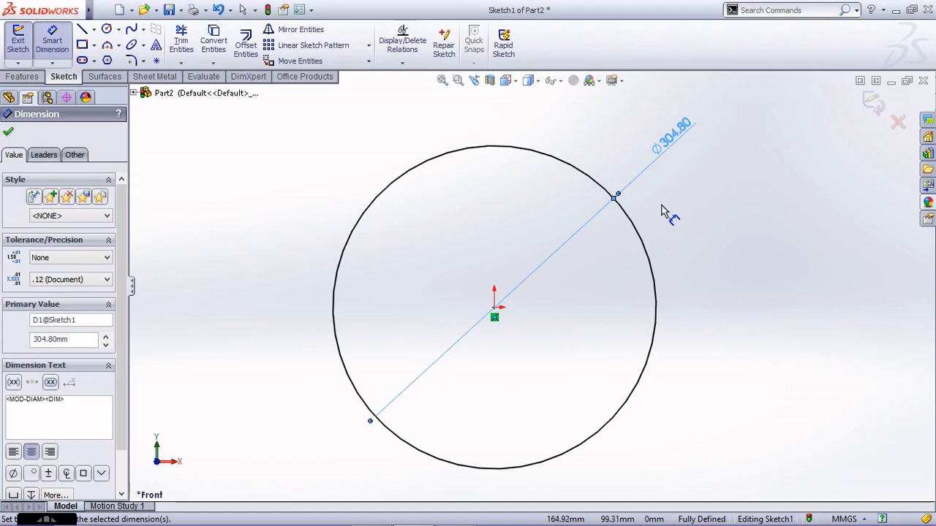
# - Draw a horizontal line across the circle through the origin, joining its two side quadrant points
pyautogui.click(82, 29)
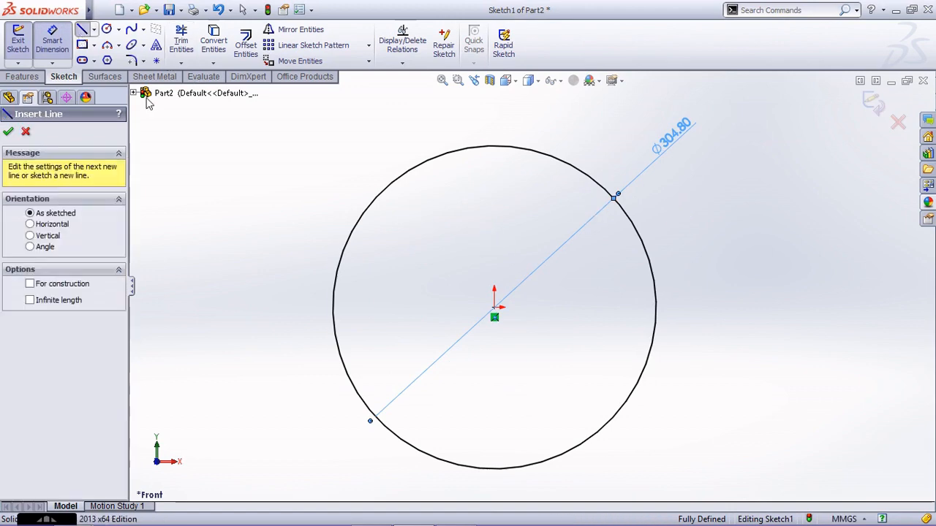
pyautogui.click(333, 308)
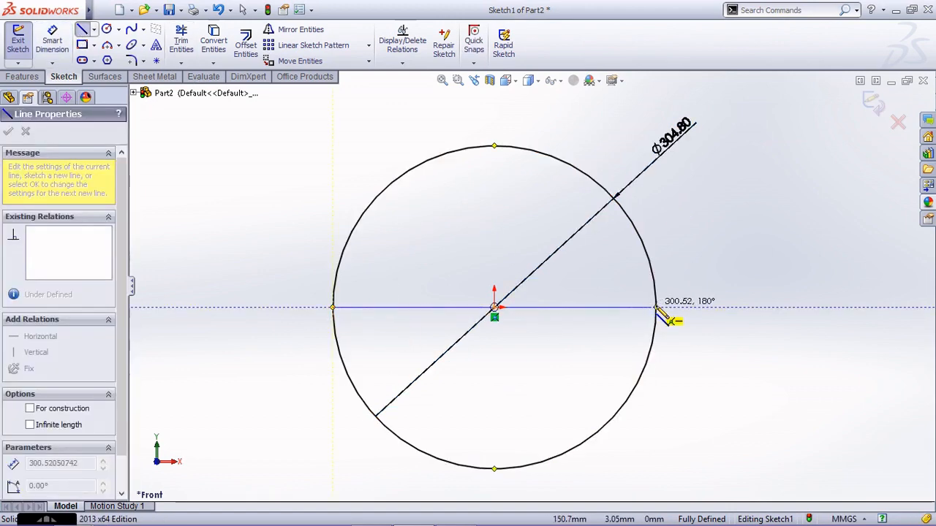
pyautogui.click(656, 308)
pyautogui.press('Escape')
# - Trim away the circle's upper arc with Power trim to leave a closed lower half circle
pyautogui.click(181, 40)
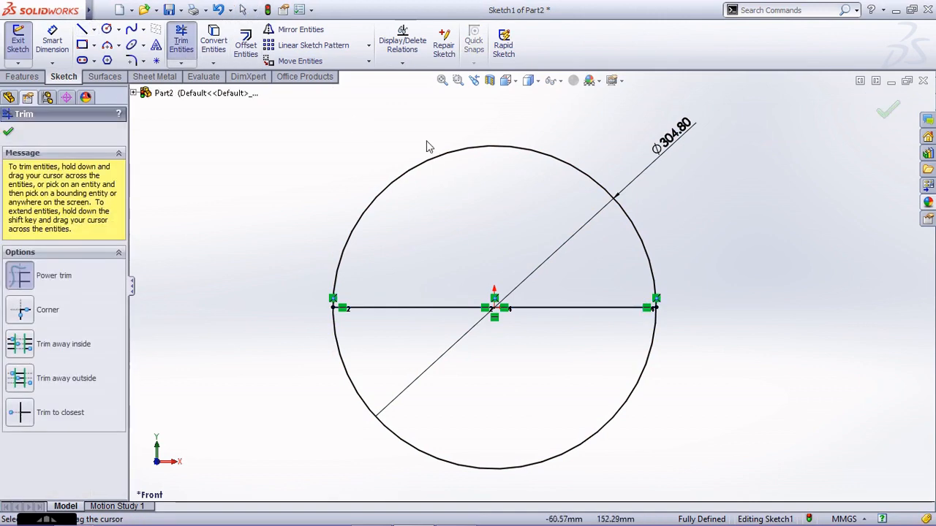
pyautogui.moveTo(427, 144); pyautogui.dragTo(433, 209)
pyautogui.press('f')
pyautogui.click(887, 109)
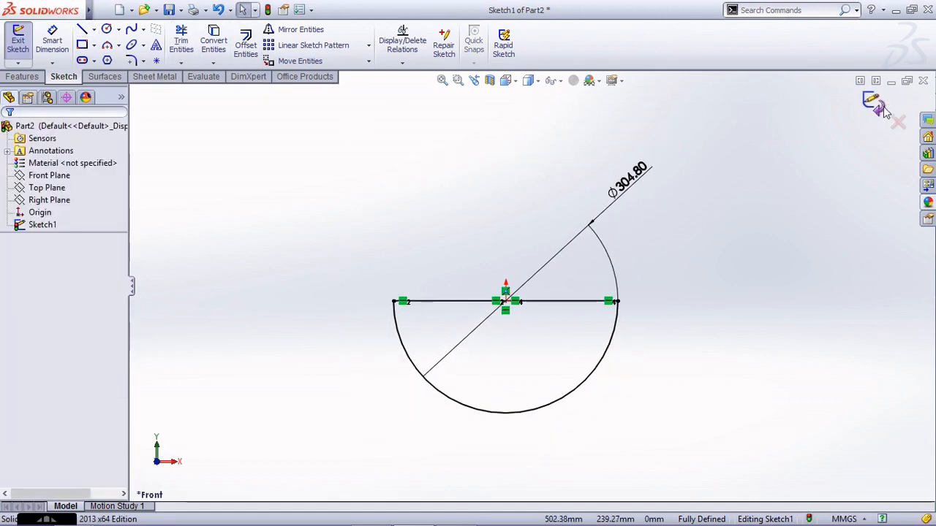
# - Finish the sketch and extrude the half circle Mid Plane to a depth of 8*25.4 mm
pyautogui.click(877, 110)
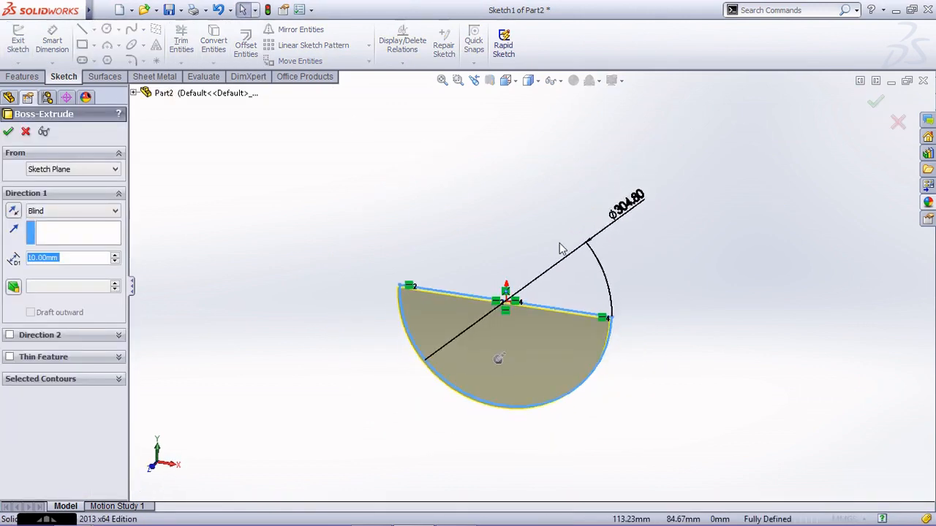
pyautogui.click(85, 212)
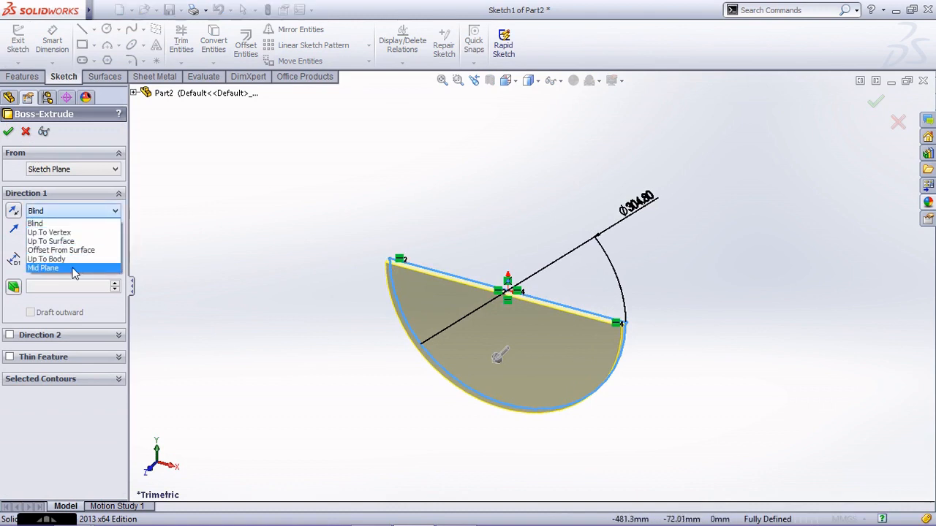
pyautogui.click(74, 267)
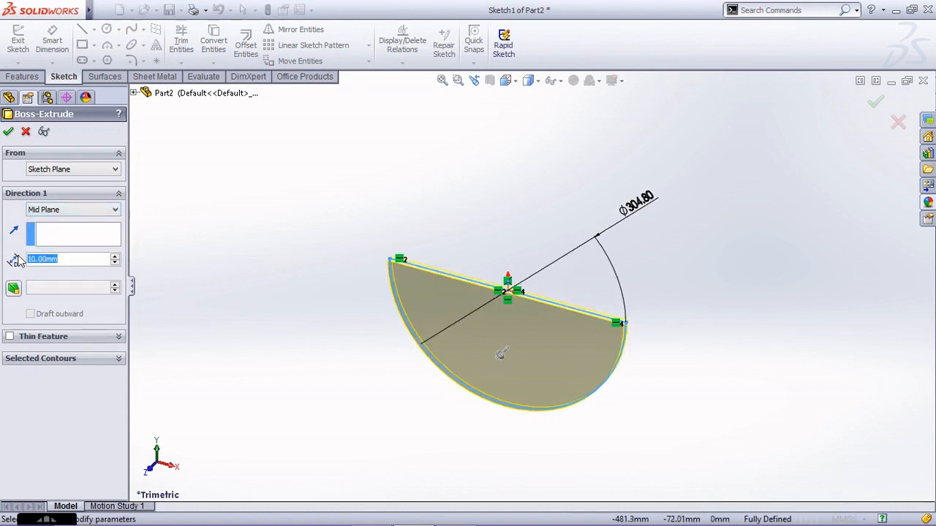
pyautogui.write('8*25.4')
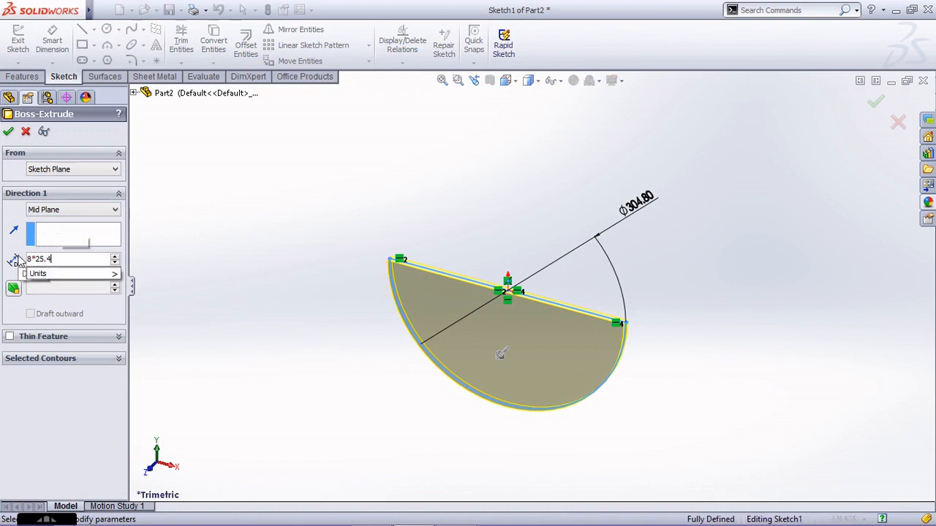
pyautogui.press('Return')
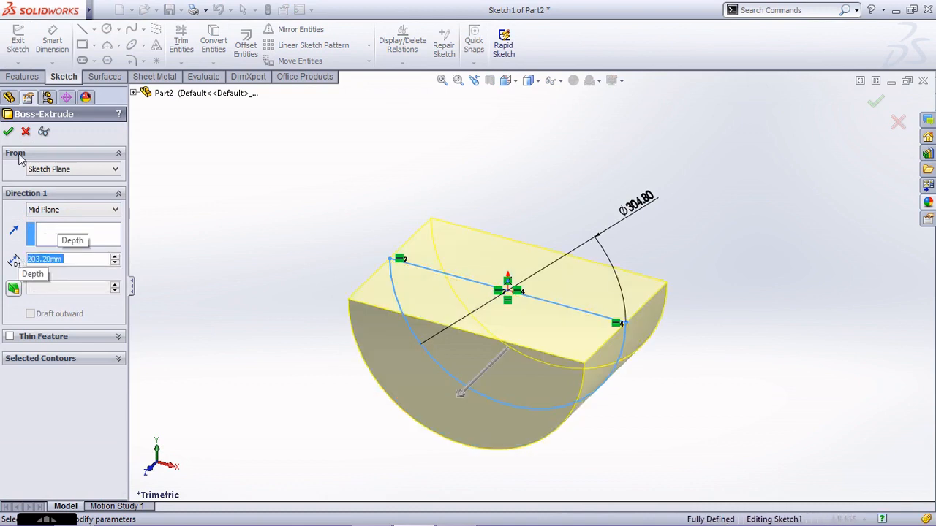
pyautogui.scroll(3, 501, 193)
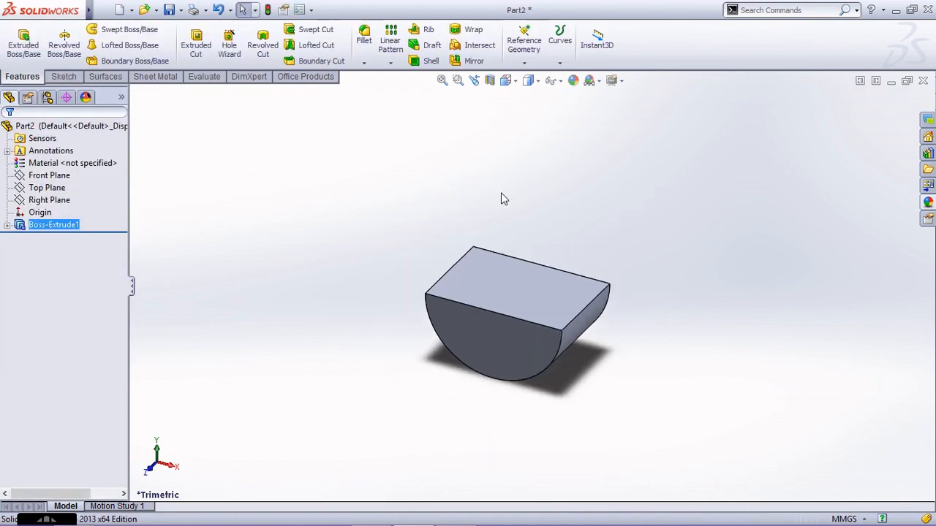
pyautogui.scroll(-3, 491, 347)
# - Shell the half cylinder with a wall thickness of .25*25.4 mm, removing its flat top face
pyautogui.moveTo(531, 354); pyautogui.dragTo(371, 327, button='middle')
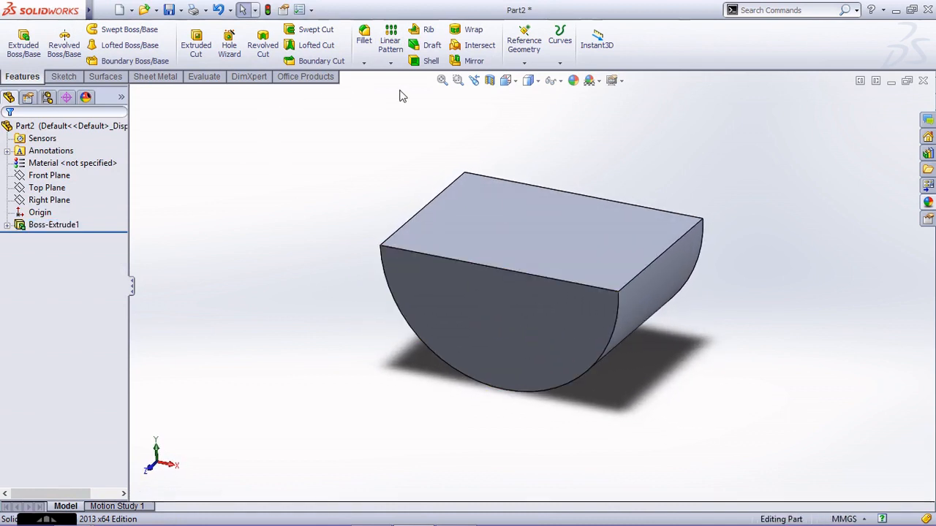
pyautogui.click(436, 61)
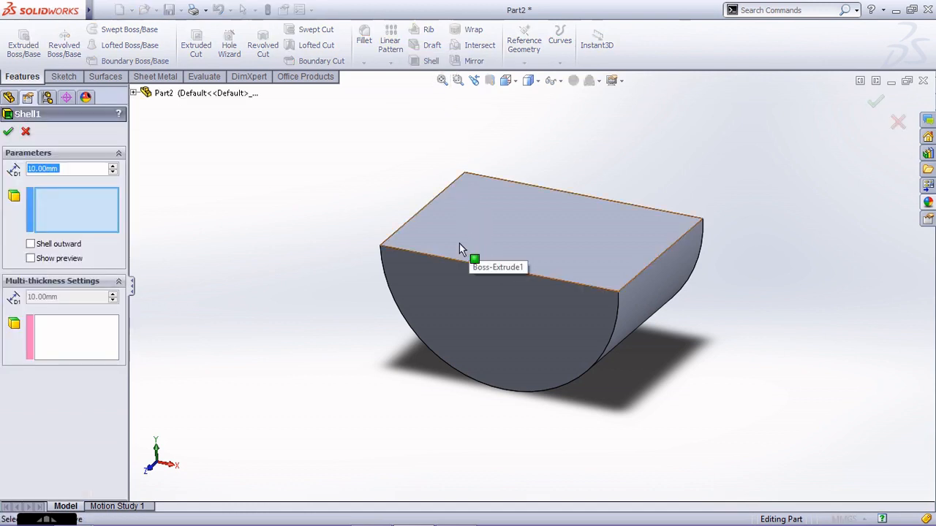
pyautogui.write('.25*')
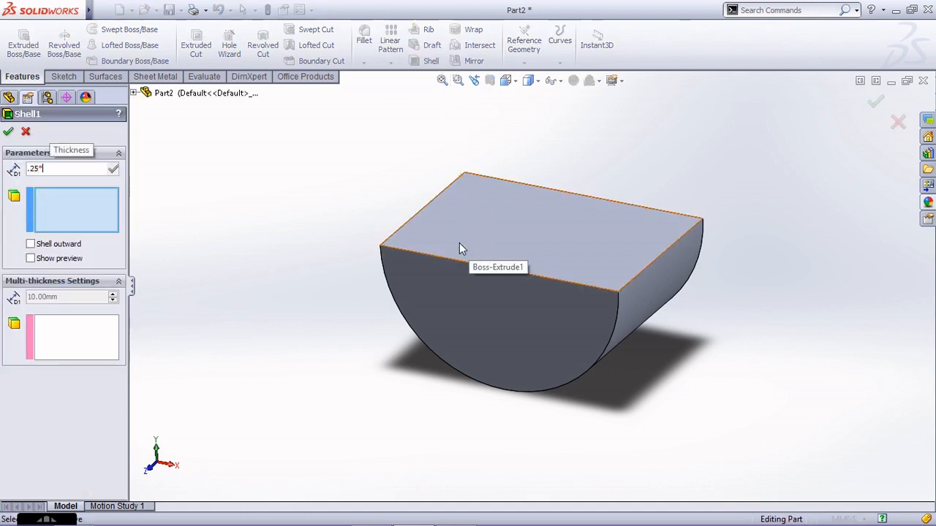
pyautogui.write('25.4')
pyautogui.press('Return')
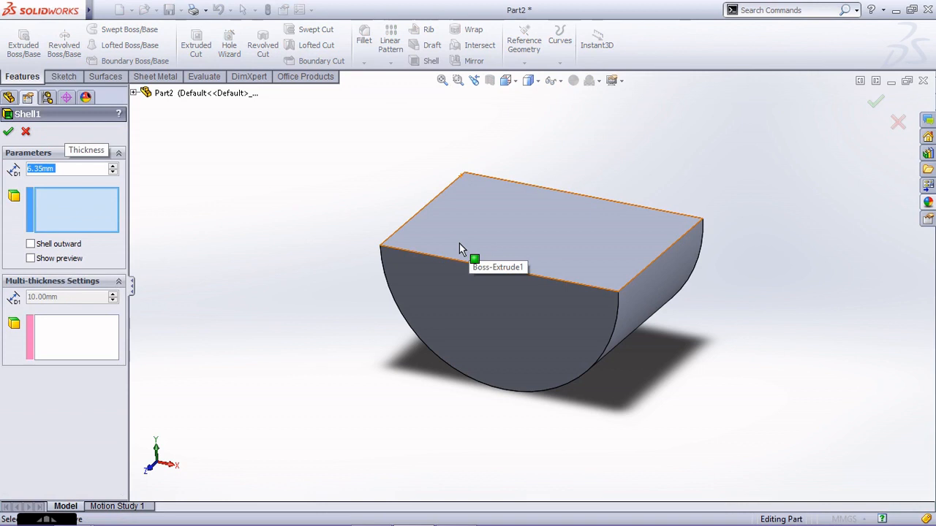
pyautogui.click(617, 257)
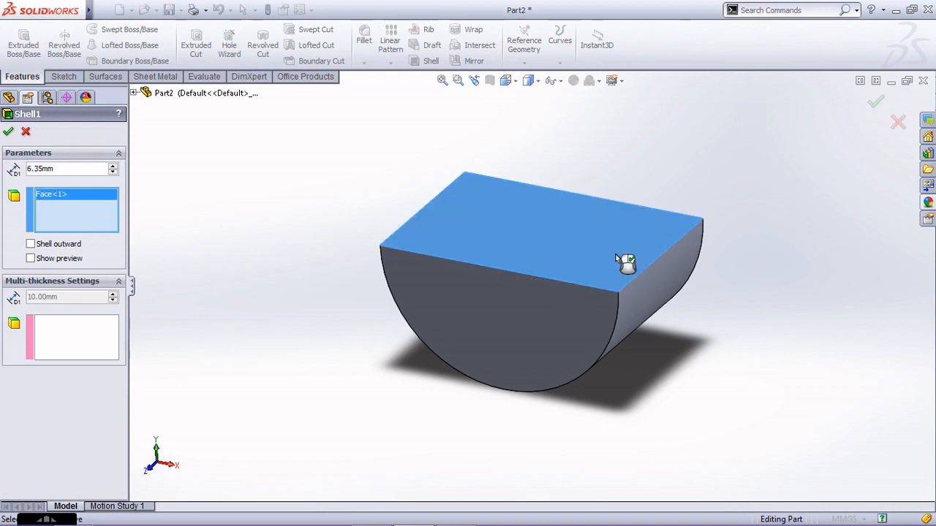
pyautogui.click(9, 131)
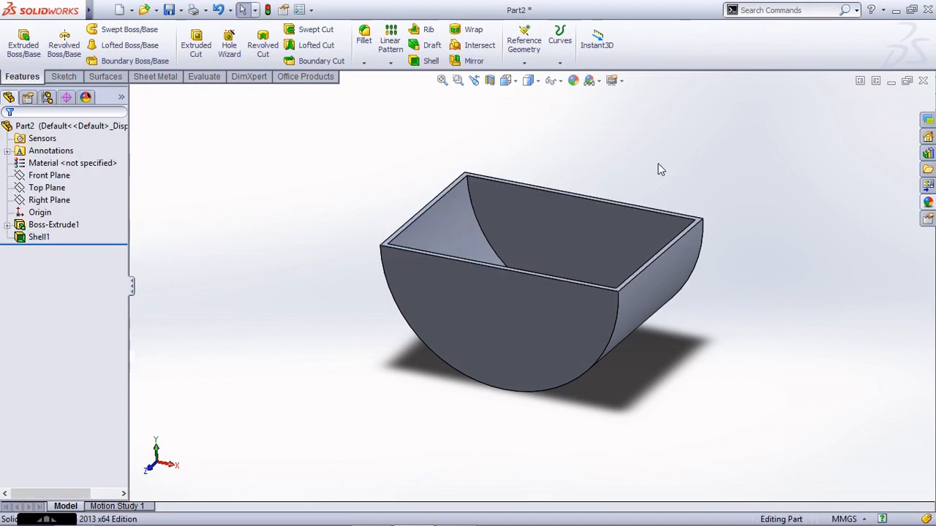
# - Start an extruded cut on the front semicircular face and sketch a circle of about 79 mm radius centred on the origin
pyautogui.click(196, 44)
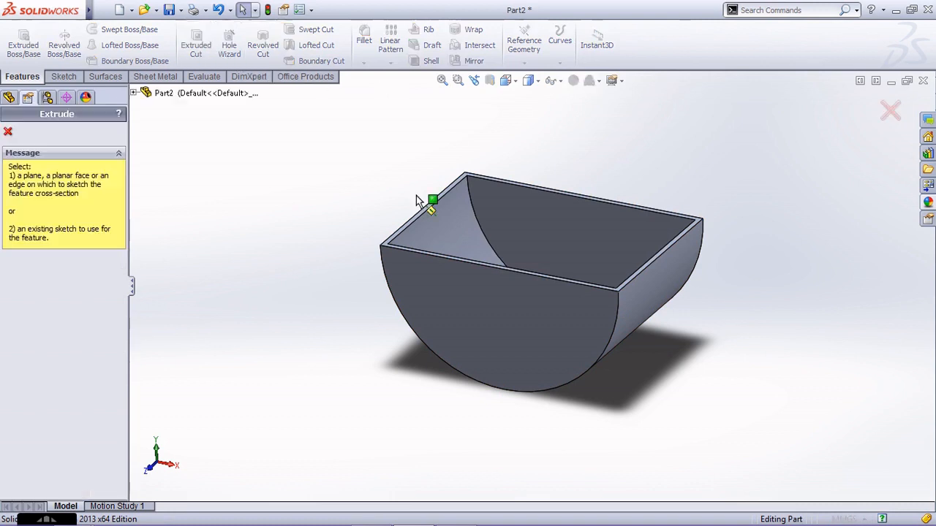
pyautogui.click(504, 300)
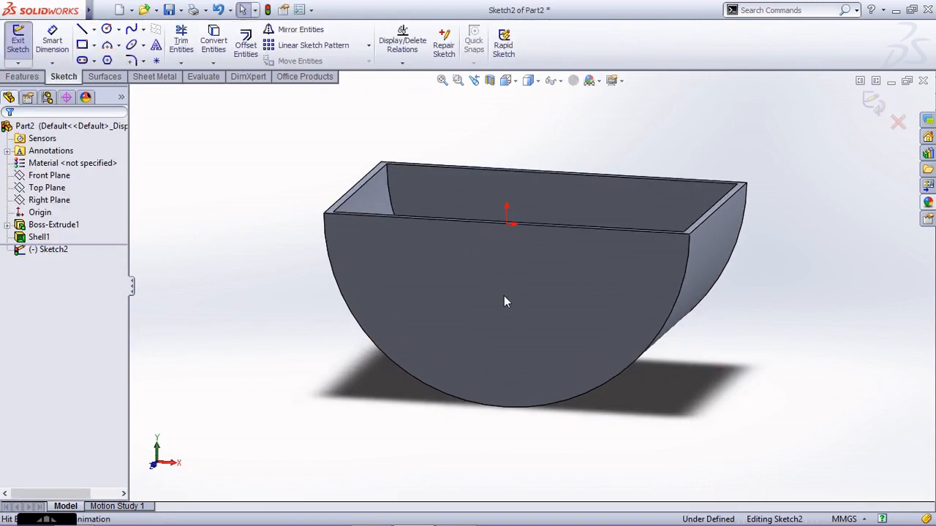
pyautogui.click(107, 29)
pyautogui.click(531, 170)
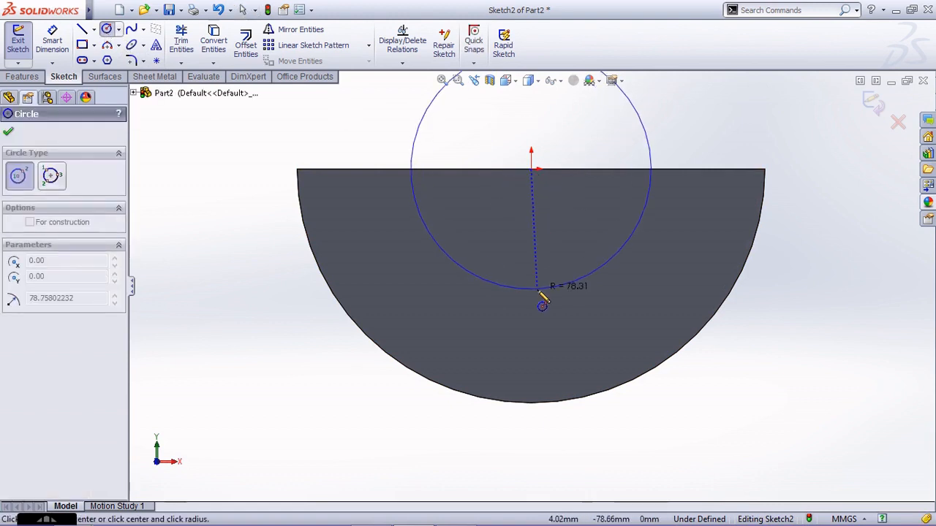
pyautogui.click(539, 291)
# - Dimension the cut circle's diameter and set it to 4.875*2*25.4 mm
pyautogui.click(52, 40)
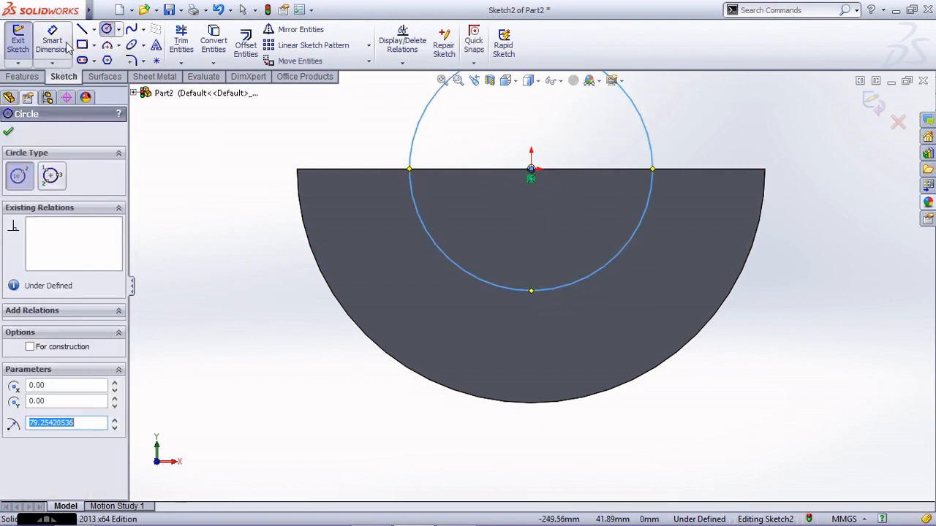
pyautogui.click(636, 235)
pyautogui.click(769, 313)
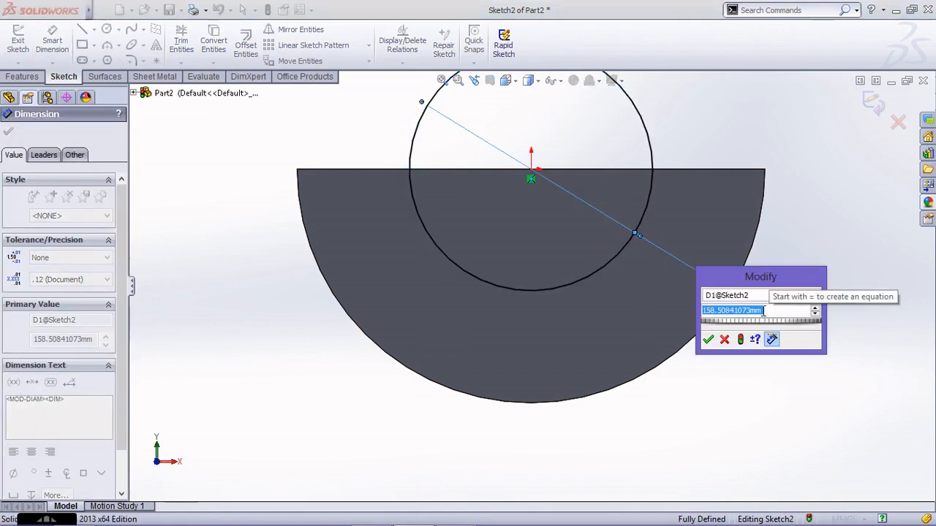
pyautogui.write('4.875')
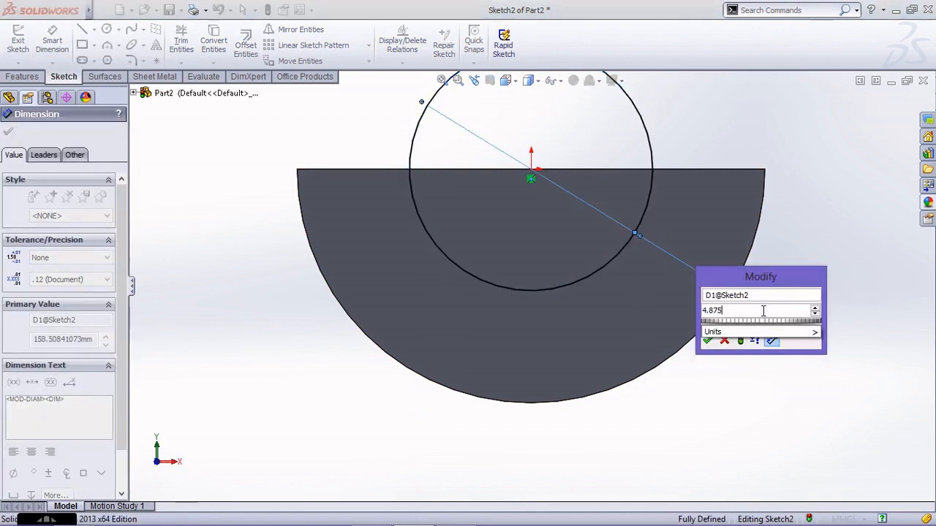
pyautogui.write('*2*25.4')
pyautogui.press('Return')
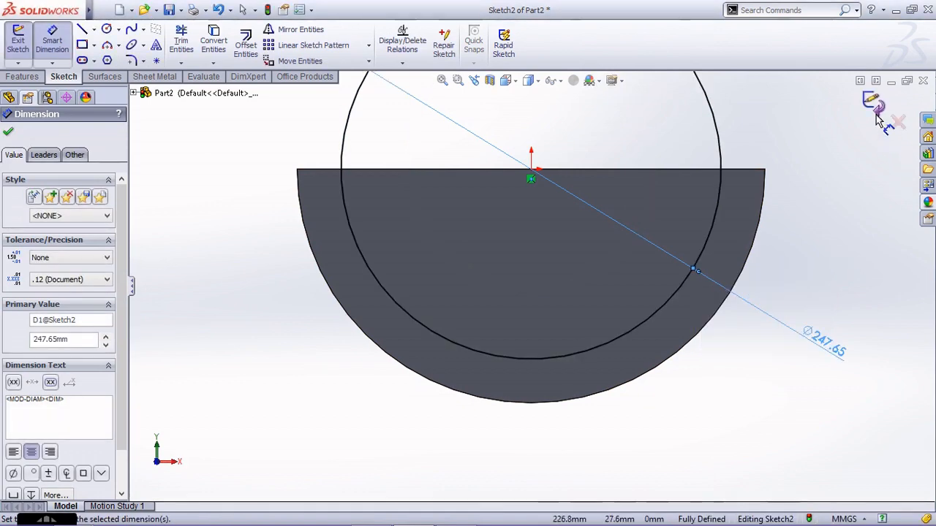
# - Finish the sketch and cut the circle through the front wall with the Up To Next end condition
pyautogui.press('c')
pyautogui.moveTo(410, 259); pyautogui.dragTo(378, 297, button='middle')
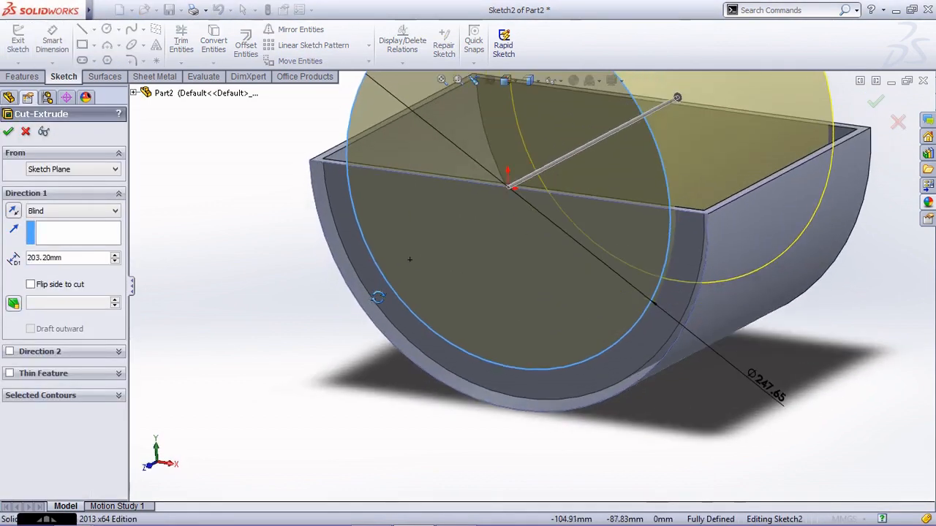
pyautogui.scroll(2, 378, 297)
pyautogui.click(87, 211)
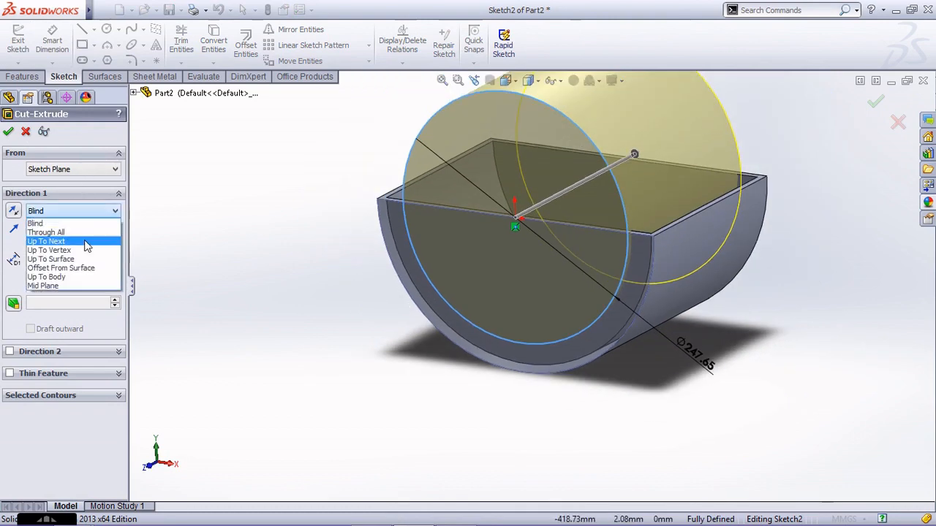
pyautogui.click(88, 240)
pyautogui.press('Return')
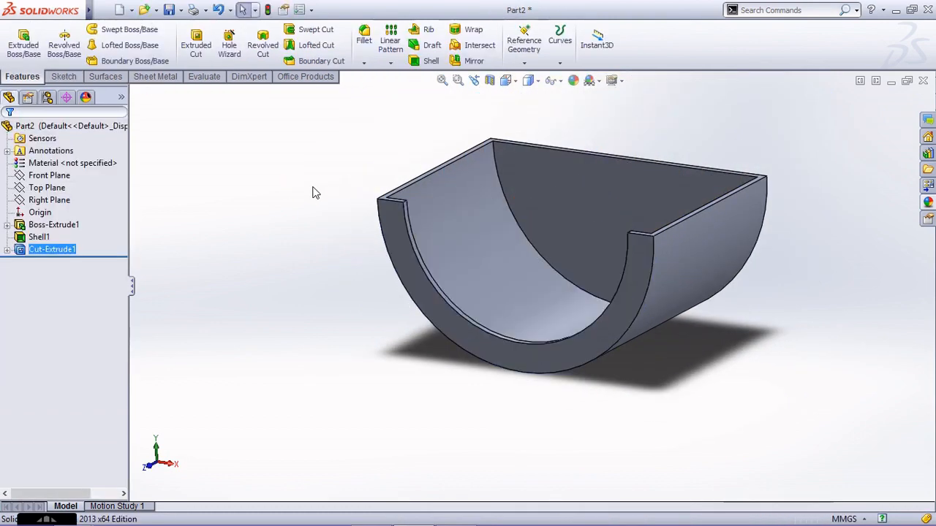
# - Start an extruded boss with its sketch on the front wall face of the half cylinder
pyautogui.moveTo(476, 301); pyautogui.dragTo(512, 307, button='middle')
pyautogui.click(33, 51)
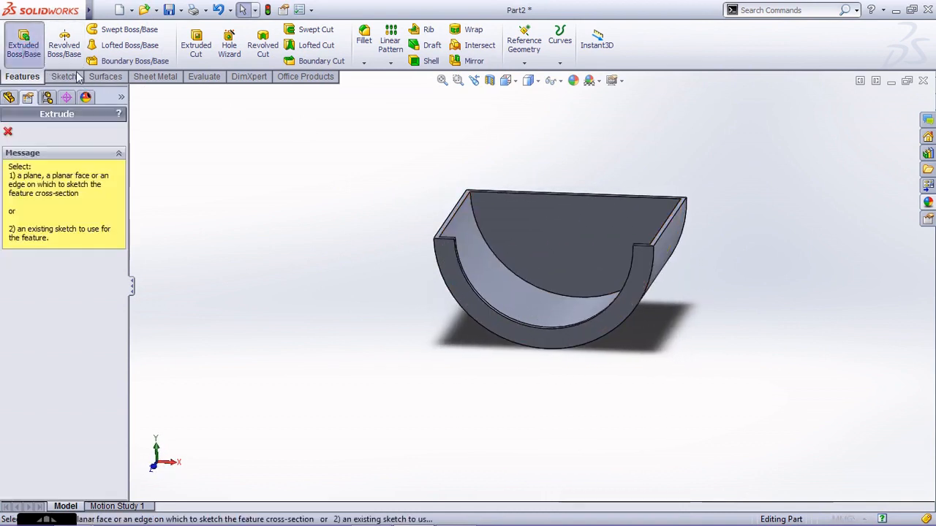
pyautogui.click(510, 333)
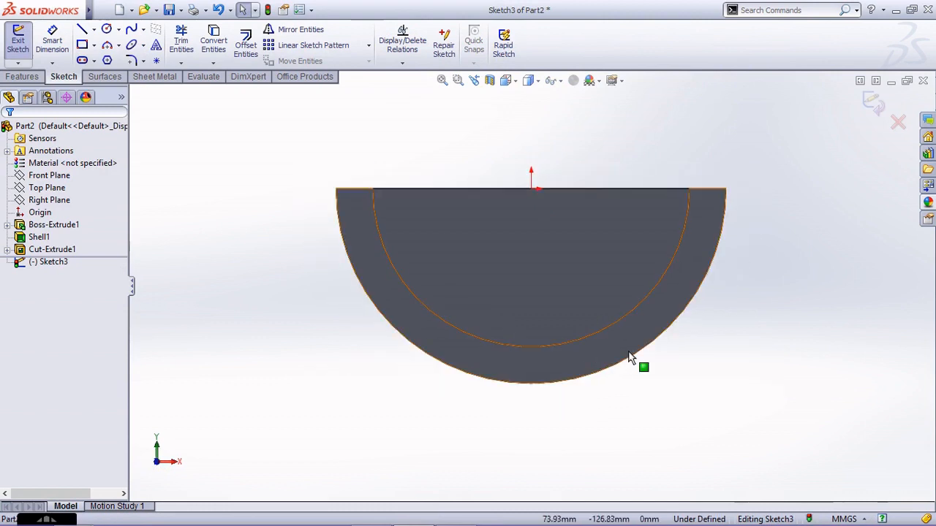
pyautogui.click(84, 47)
pyautogui.scroll(2, 351, 293)
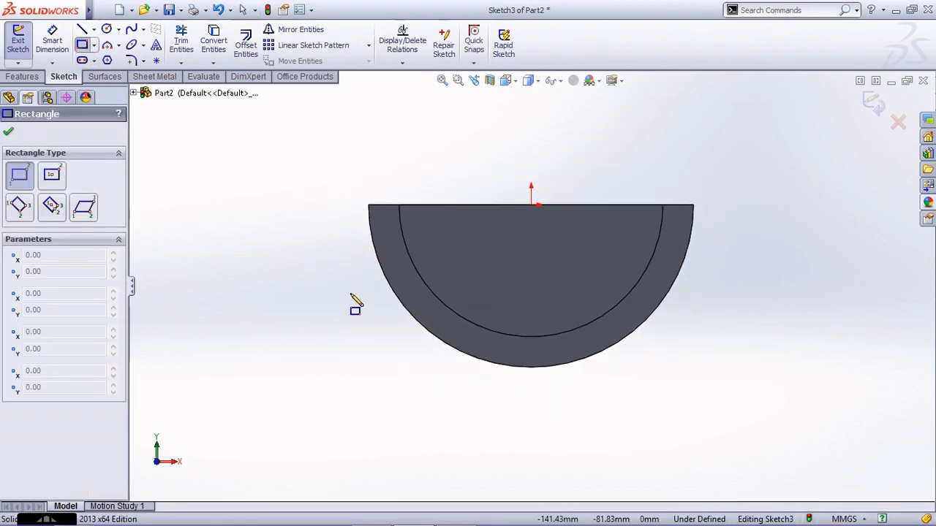
pyautogui.scroll(-1, 614, 289)
pyautogui.click(282, 327)
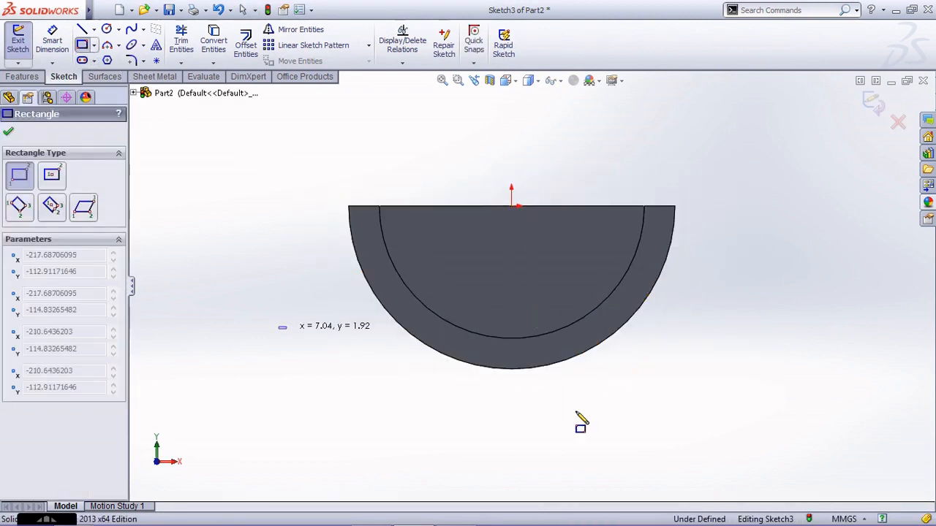
pyautogui.press('Escape')
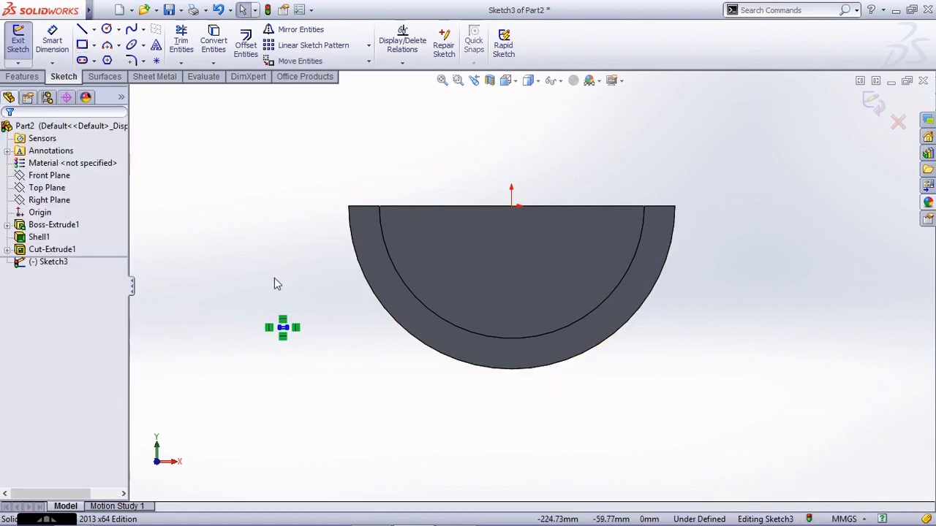
pyautogui.press('Delete')
# - Sketch a corner rectangle about 77 mm high and wider than the half cylinder, overlapping the lowest part of its curved edge
pyautogui.click(82, 44)
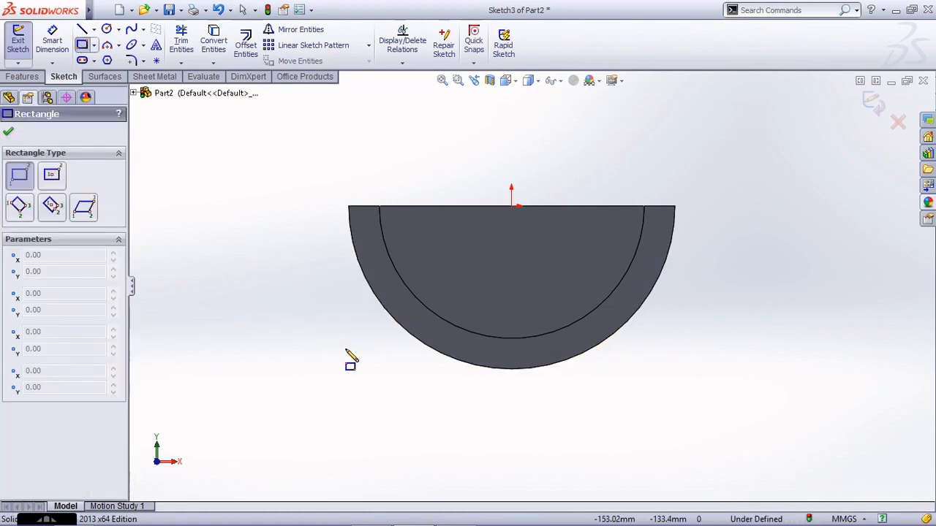
pyautogui.click(321, 340)
pyautogui.click(781, 424)
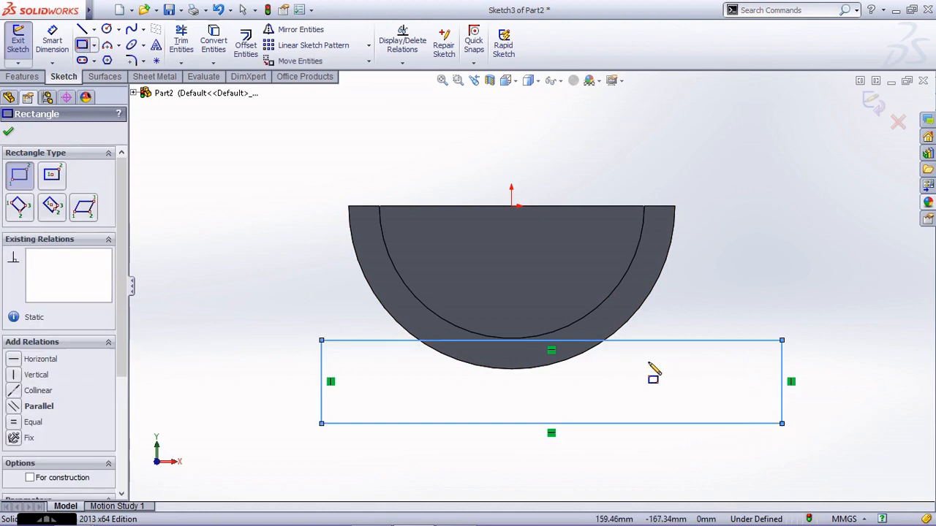
pyautogui.press('Escape')
# - Draw a vertical centerline about 245 mm long from the origin down past the rectangle's lower edge
pyautogui.click(96, 30)
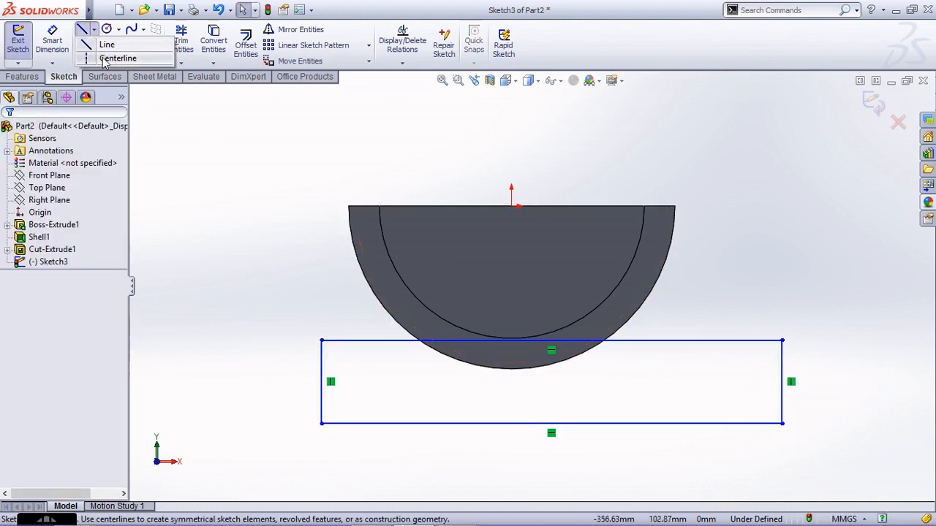
pyautogui.click(109, 56)
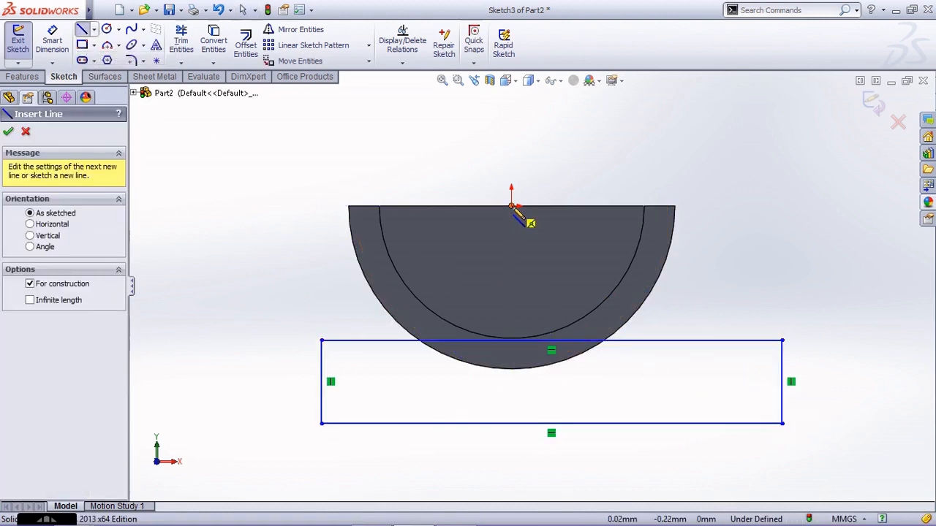
pyautogui.moveTo(511, 206); pyautogui.dragTo(512, 468)
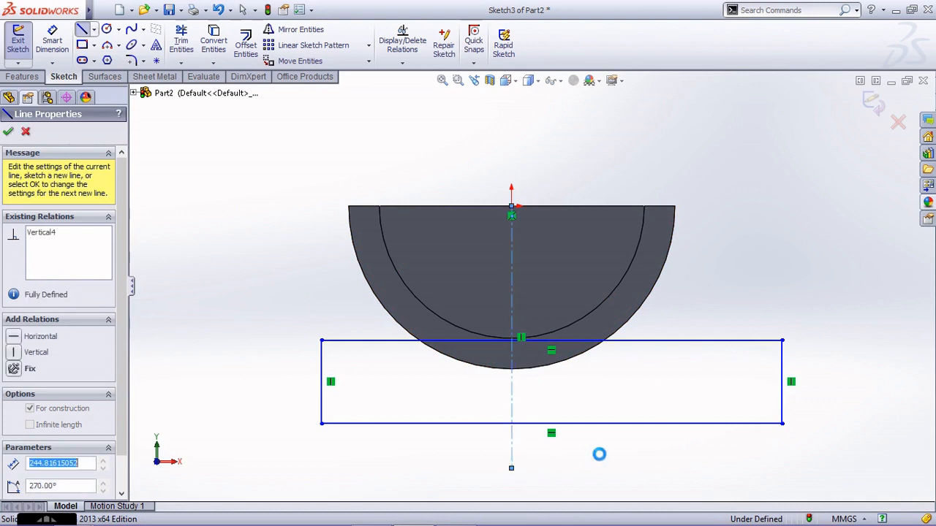
pyautogui.press('Escape')
# - Make the rectangle's two vertical sides symmetric about the centerline
pyautogui.click(513, 391)
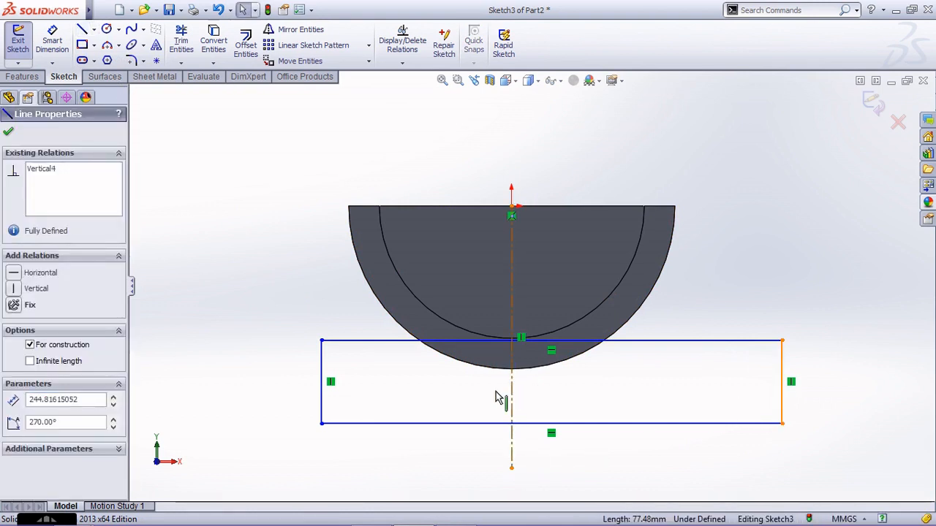
pyautogui.keyDown('ctrl'); pyautogui.click(321, 369); pyautogui.keyUp('ctrl')
pyautogui.keyDown('ctrl'); pyautogui.click(781, 380); pyautogui.keyUp('ctrl')
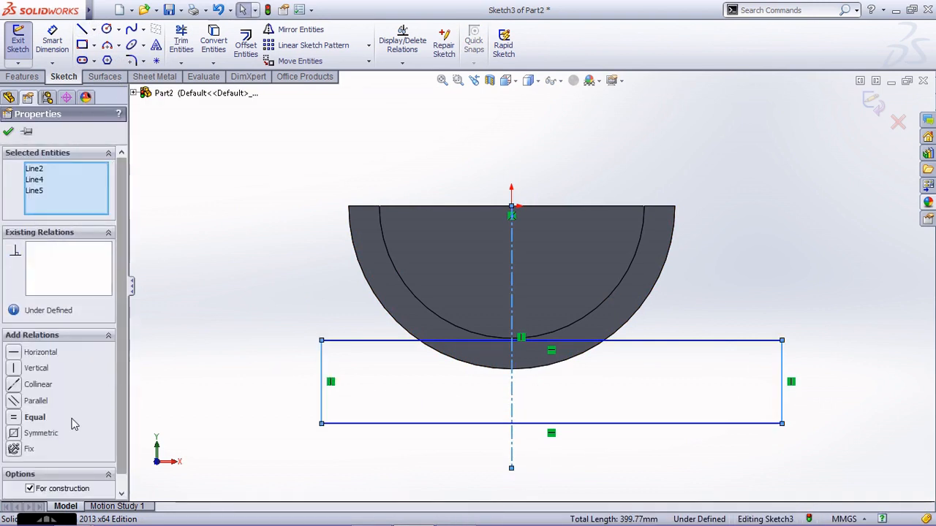
pyautogui.click(40, 433)
# - Dimension the rectangle's lower edge and set its width to 14*25.4 mm
pyautogui.scroll(2, 314, 343)
pyautogui.scroll(-1, 659, 335)
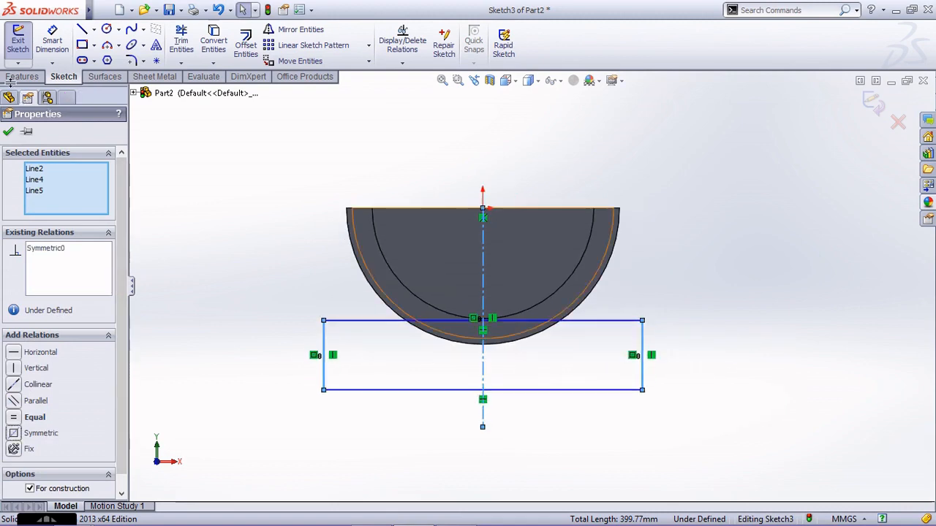
pyautogui.click(48, 40)
pyautogui.click(533, 390)
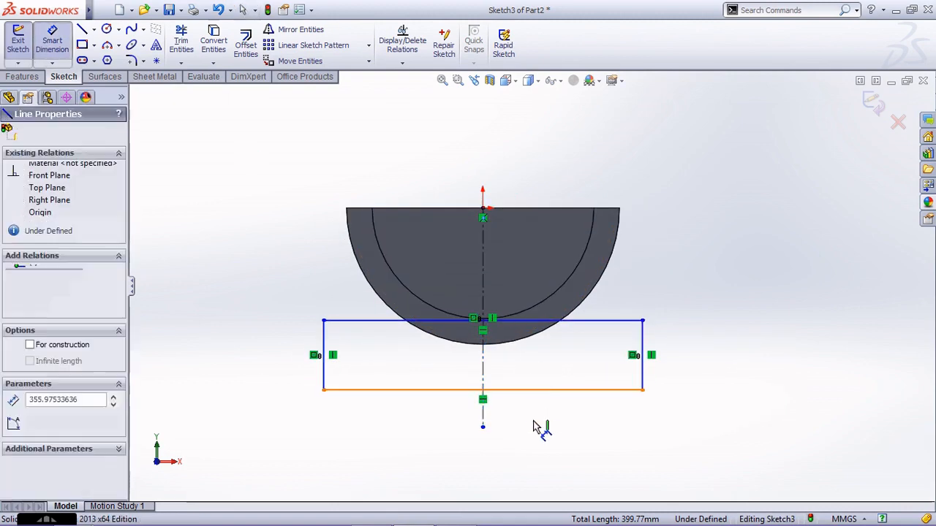
pyautogui.click(538, 435)
pyautogui.write('14')
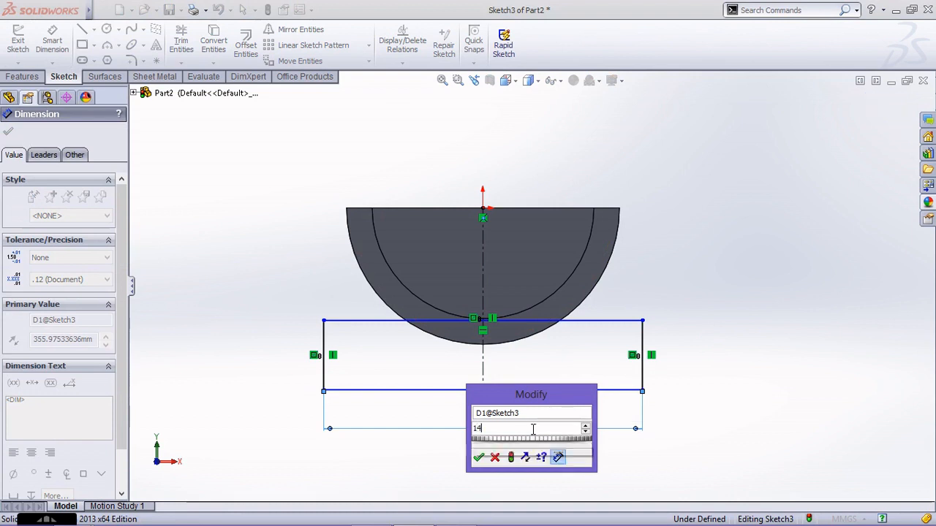
pyautogui.write('*25.4')
pyautogui.press('Return')
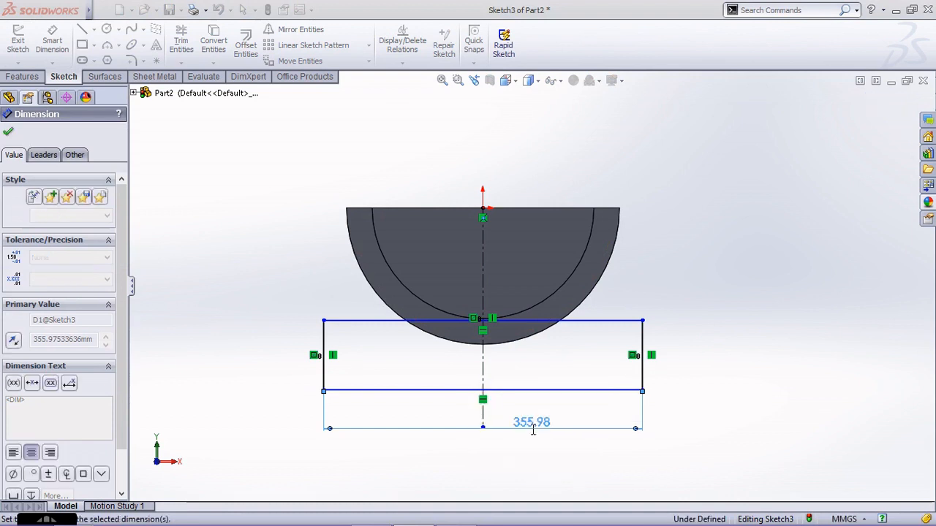
# - Dimension the rectangle's vertical side and set its height to 1.5*25.4 mm
pyautogui.press('z')
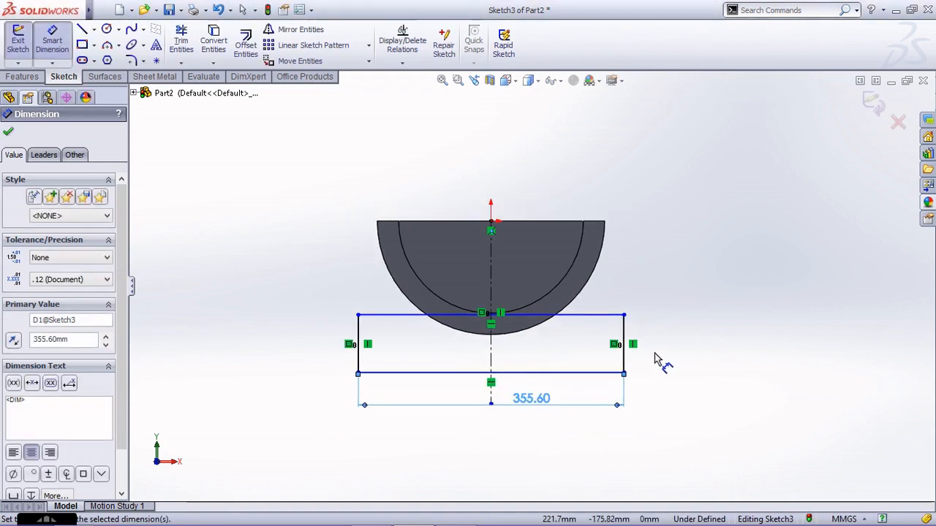
pyautogui.scroll(-1, 656, 358)
pyautogui.click(614, 358)
pyautogui.click(668, 356)
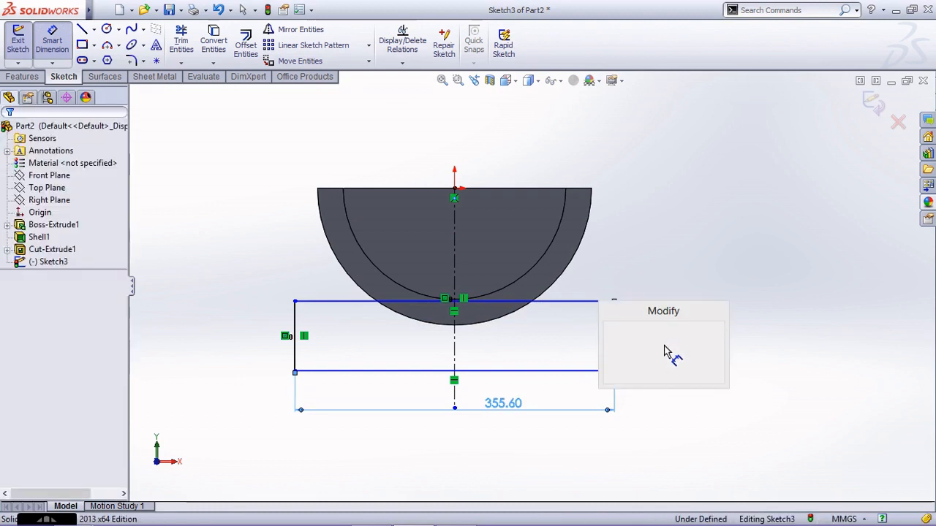
pyautogui.write('1.5*25.4')
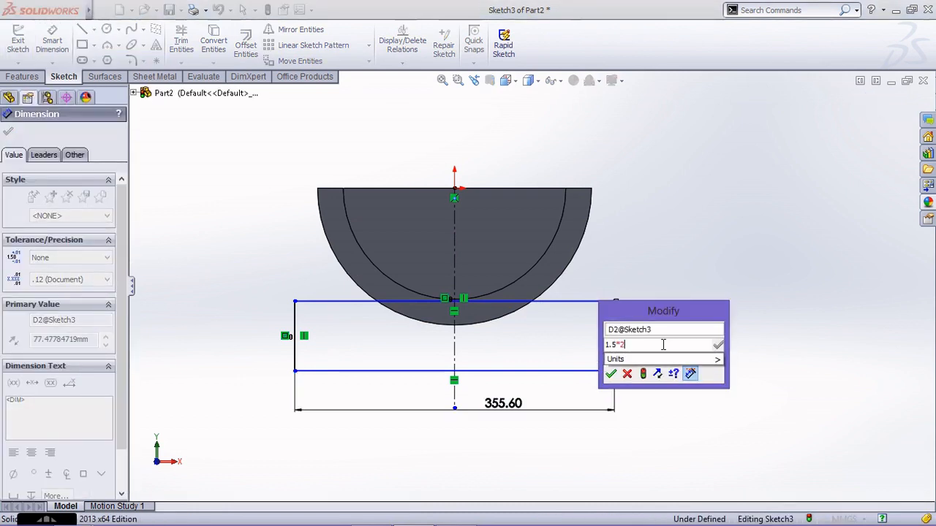
pyautogui.press('Return')
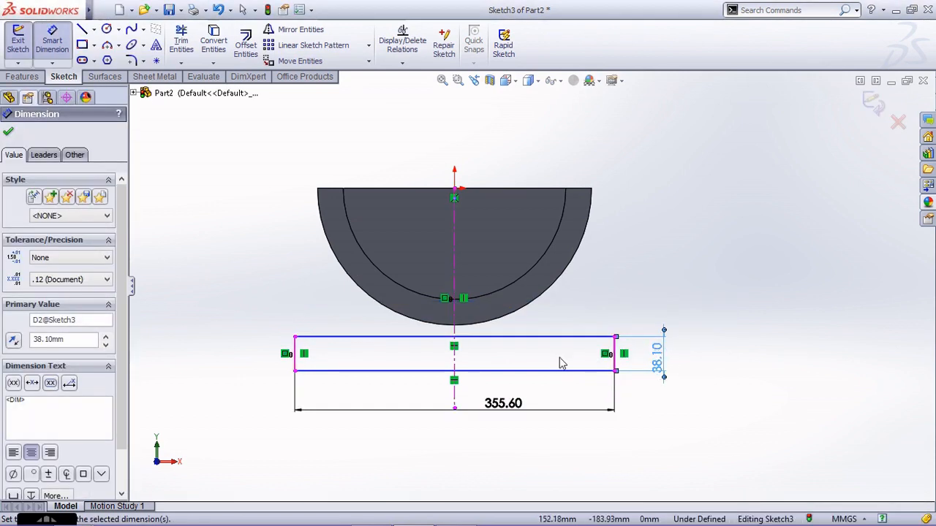
# - Dimension the distance from the rectangle's lower edge to the half cylinder's flat top edge and set it to 6.5*25.4 mm
pyautogui.click(596, 377)
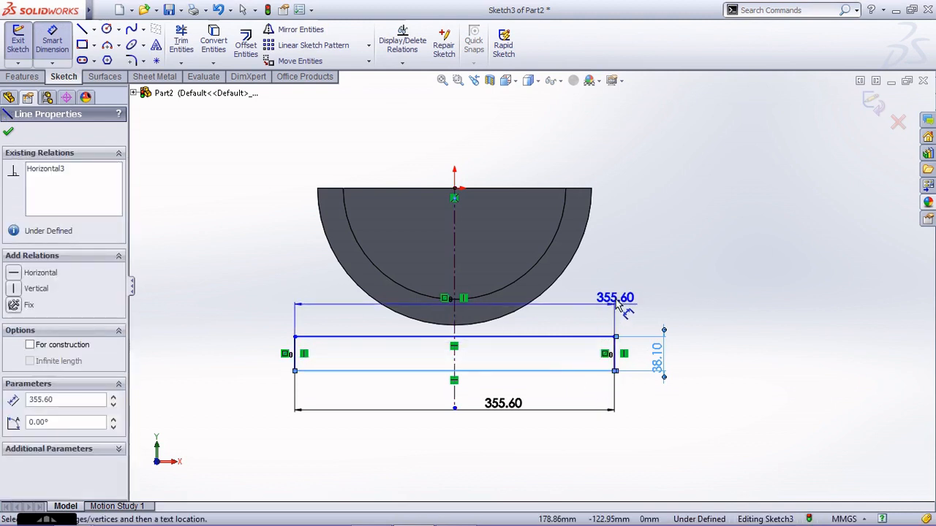
pyautogui.click(585, 189)
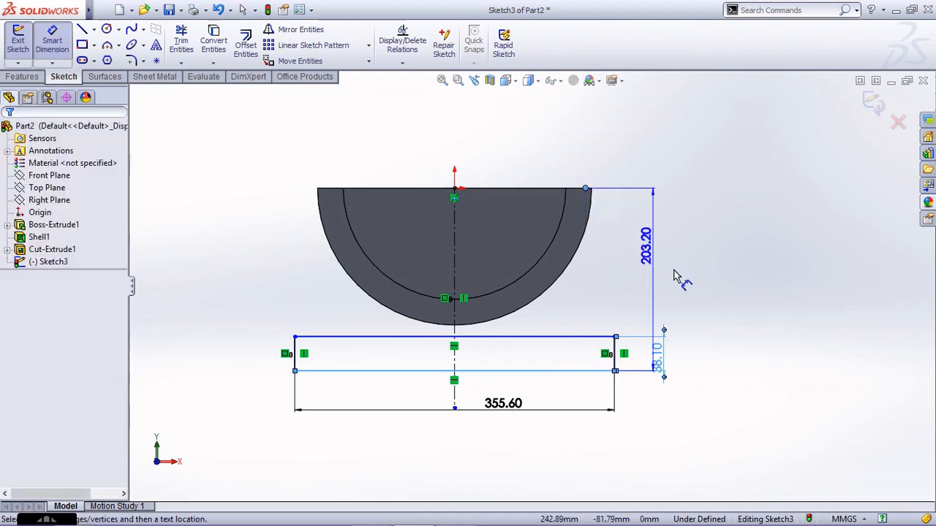
pyautogui.click(684, 285)
pyautogui.write('6')
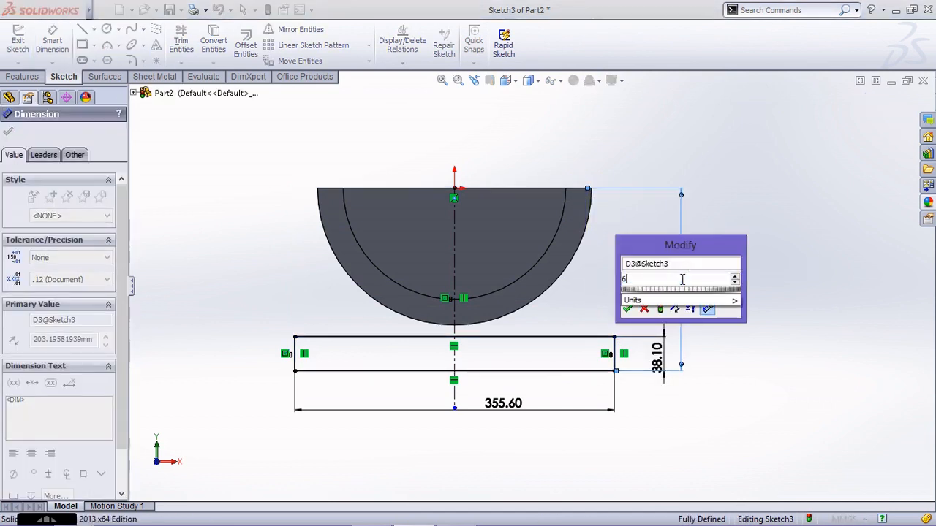
pyautogui.write('.5*25.4')
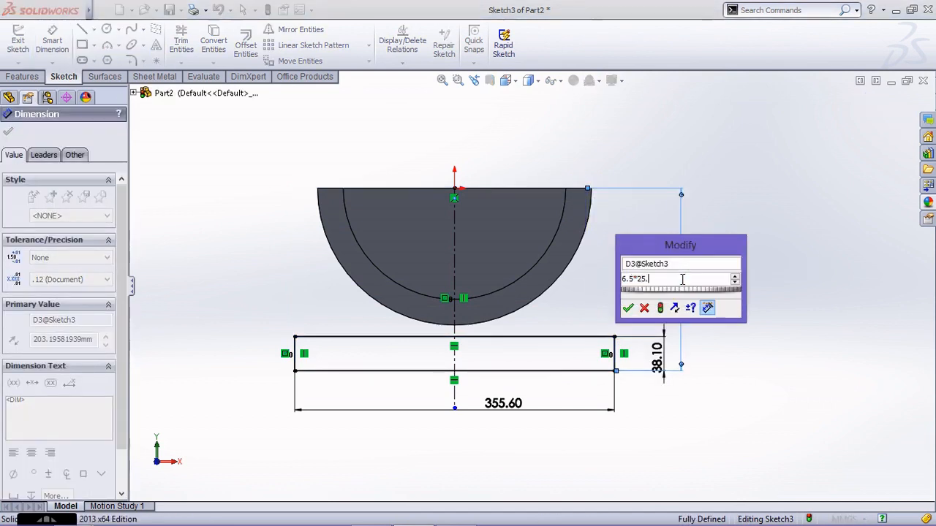
pyautogui.press('Return')
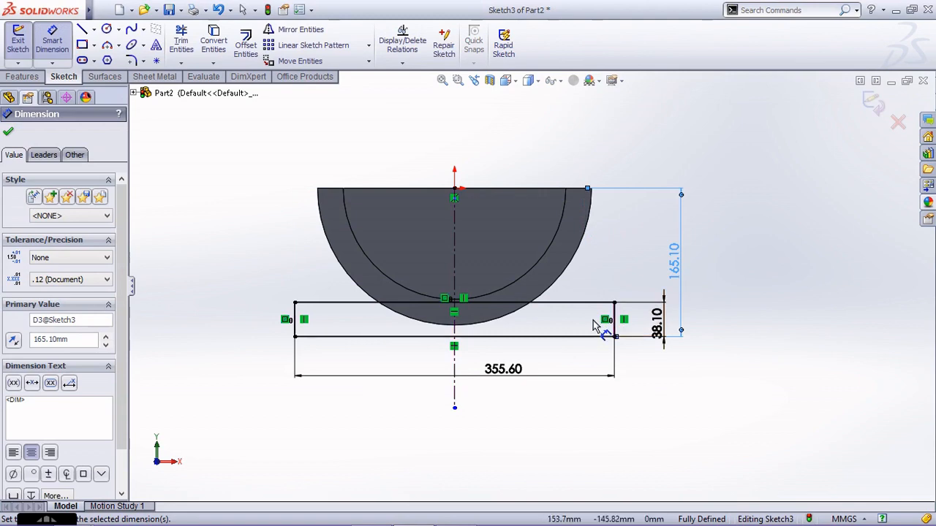
# - Convert the half cylinder's outer semicircular edge into a sketch arc
pyautogui.click(182, 40)
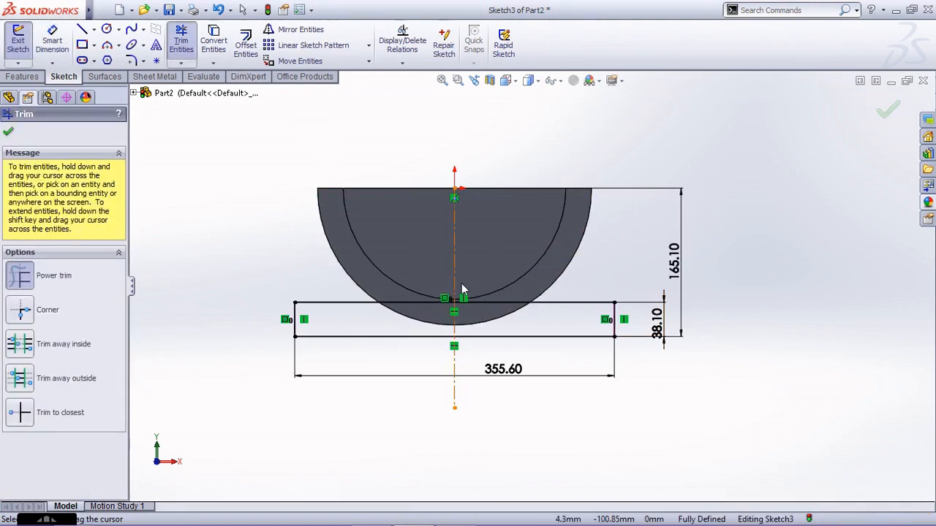
pyautogui.scroll(-2, 462, 291)
pyautogui.press('Escape')
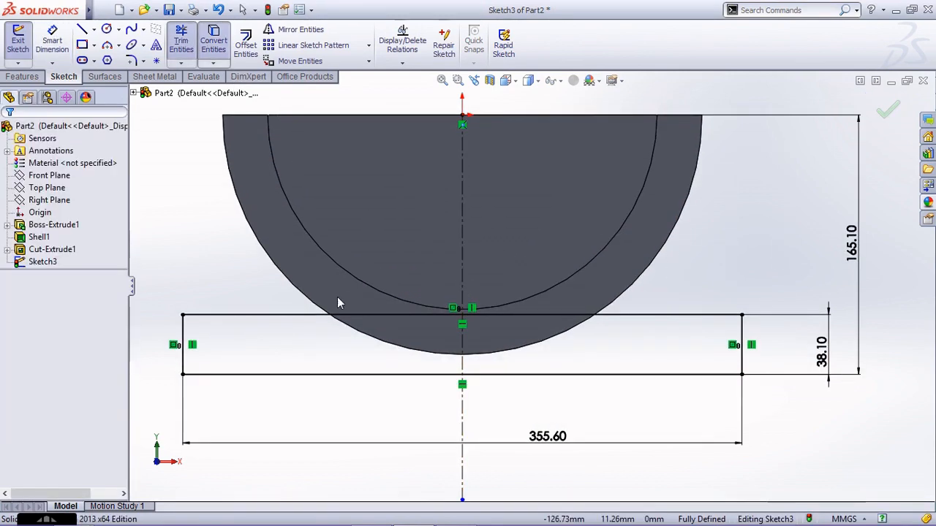
pyautogui.click(363, 333)
pyautogui.click(10, 135)
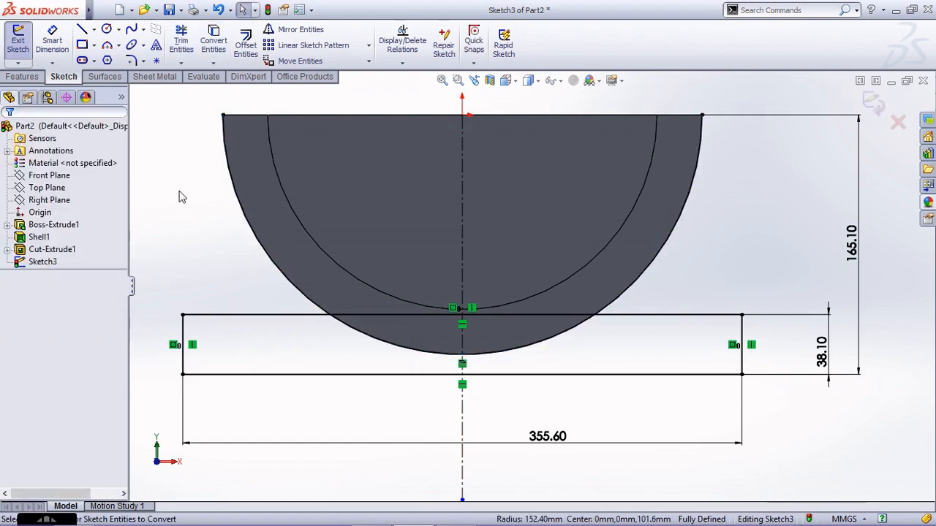
# - Power trim the arc portions above the rectangle and the part of the rectangle's upper edge inside the arc
pyautogui.click(186, 42)
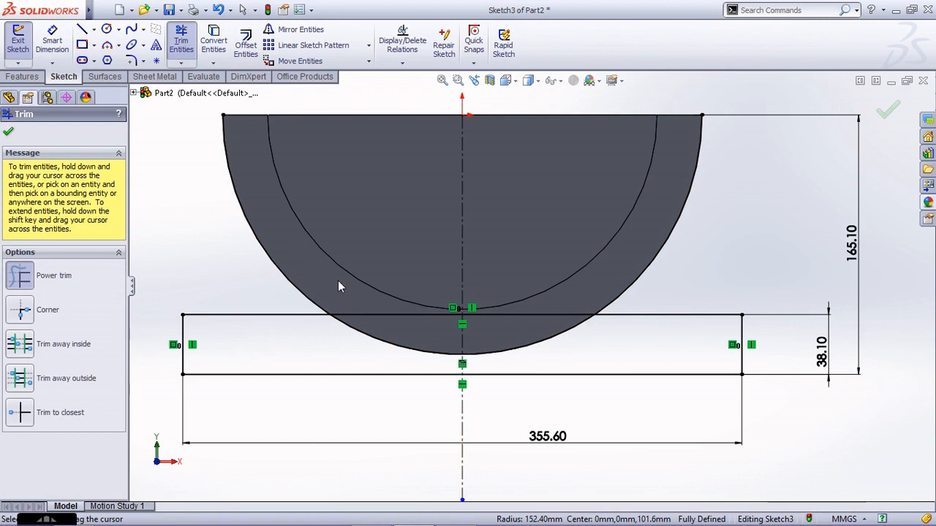
pyautogui.moveTo(338, 282); pyautogui.dragTo(302, 305)
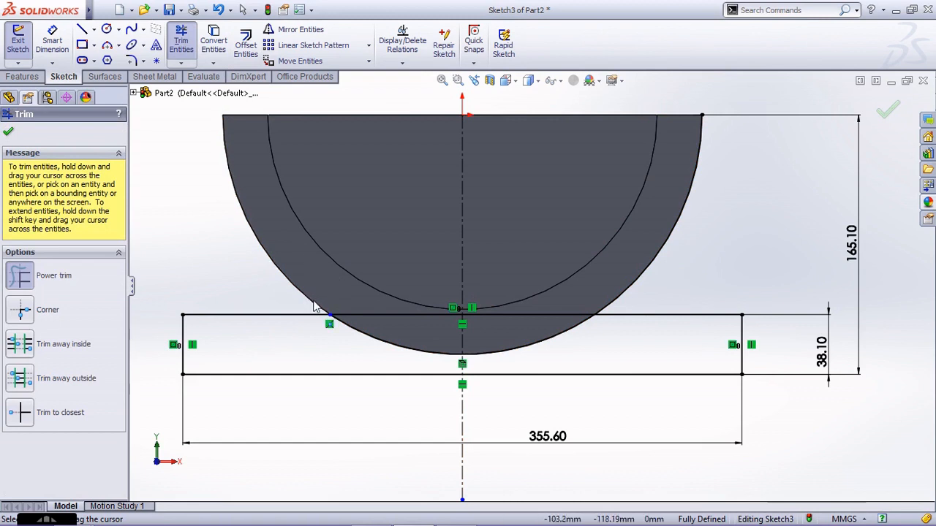
pyautogui.moveTo(376, 316)
pyautogui.mouseDown()
pyautogui.moveTo(407, 326)
pyautogui.moveTo(561, 302)
pyautogui.moveTo(554, 328)
pyautogui.mouseUp()
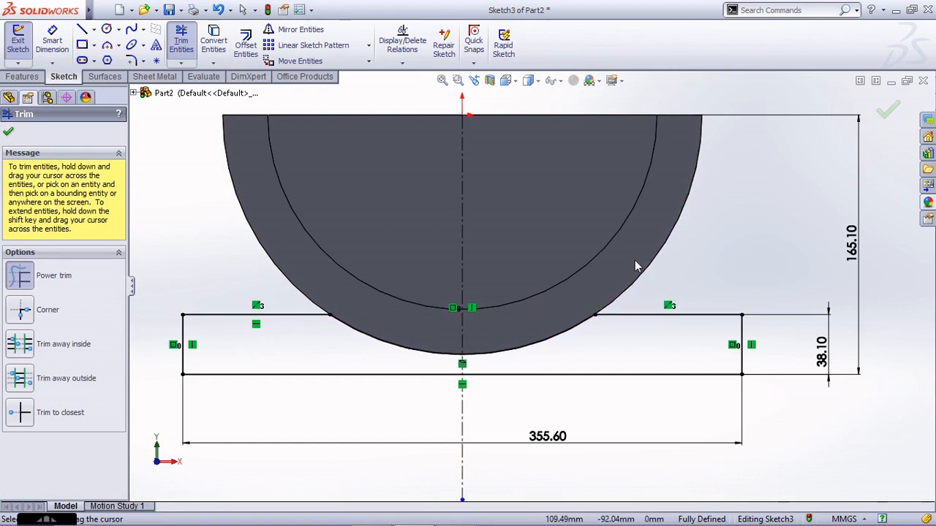
pyautogui.press('f')
pyautogui.click(895, 111)
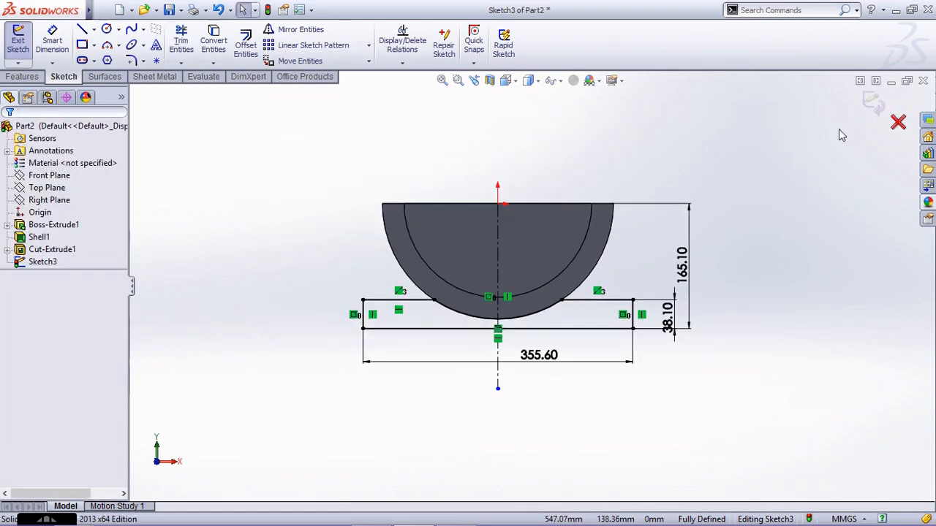
# - Extrude the base profile up to the half cylinder's rear face using the Up To Surface end condition
pyautogui.click(875, 110)
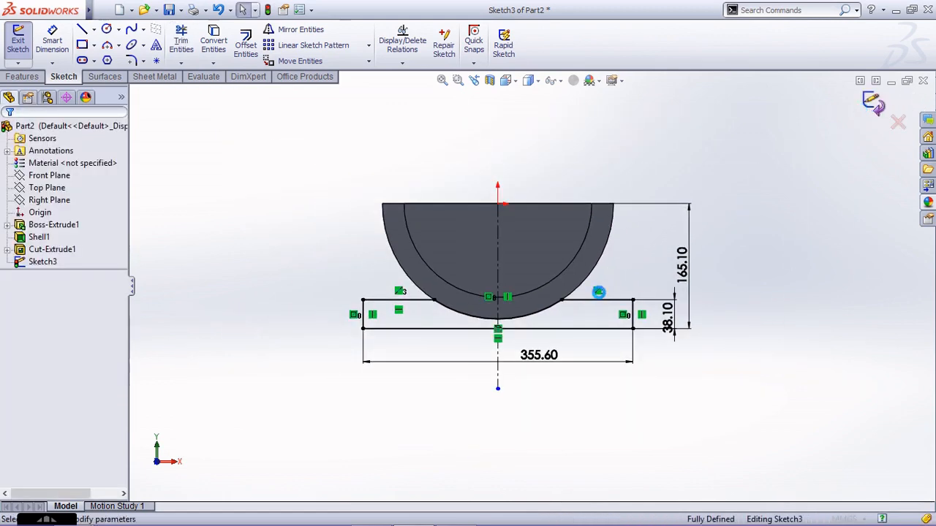
pyautogui.moveTo(593, 299); pyautogui.dragTo(517, 333, button='middle')
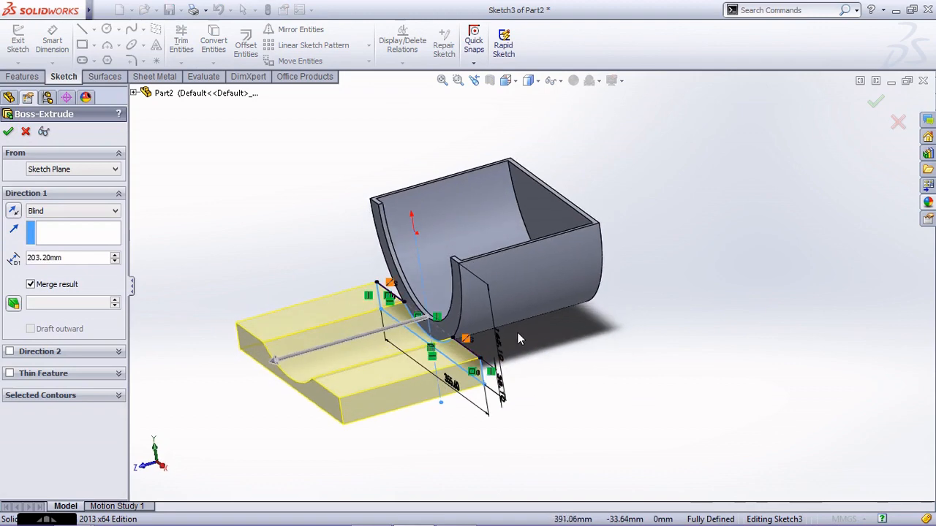
pyautogui.click(84, 211)
pyautogui.click(90, 250)
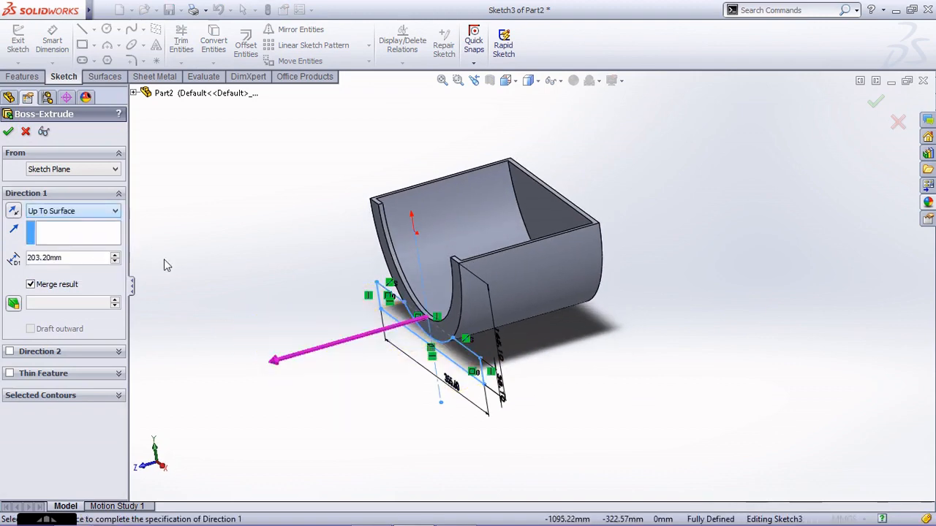
pyautogui.moveTo(651, 272); pyautogui.dragTo(528, 289, button='middle')
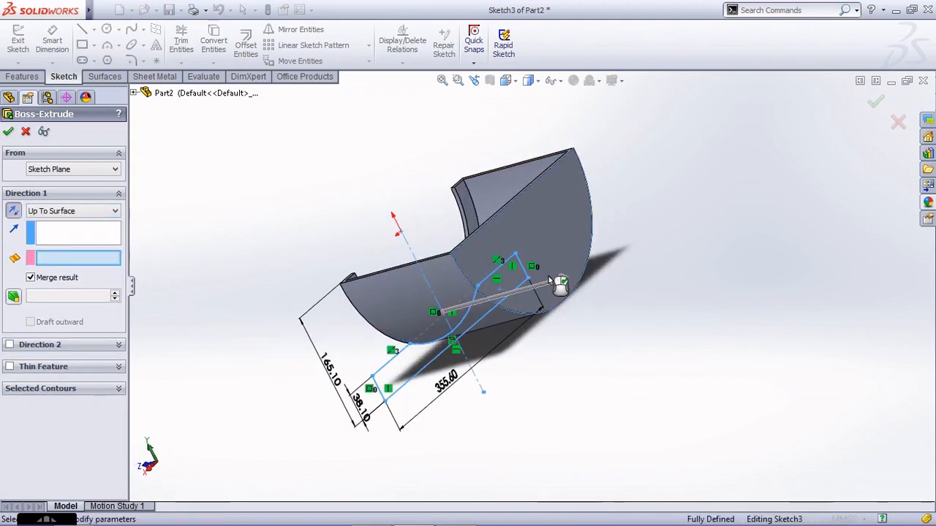
pyautogui.click(560, 287)
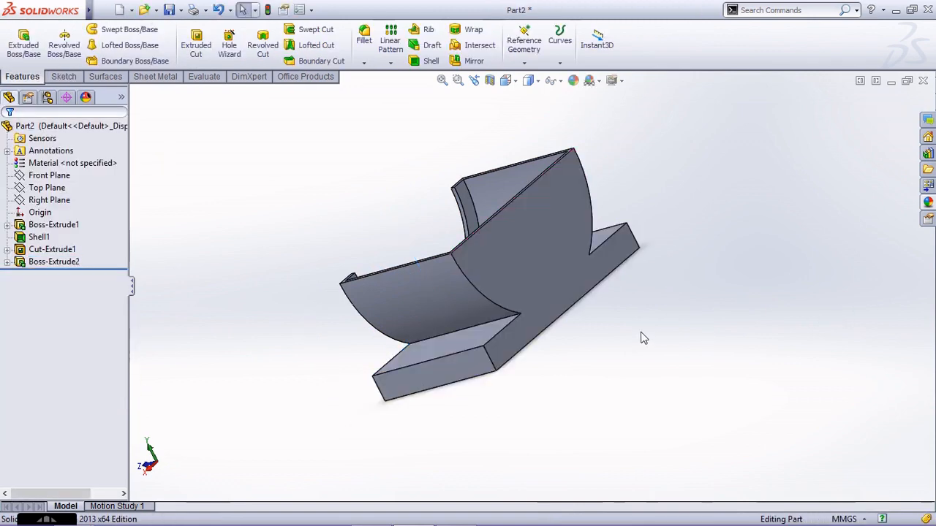
# - Start an extruded cut on the rear wall's inner face and sketch an origin-centred circle of about 49 mm radius
pyautogui.scroll(5, 582, 326)
pyautogui.moveTo(606, 262); pyautogui.dragTo(722, 228, button='middle')
pyautogui.scroll(-5, 513, 281)
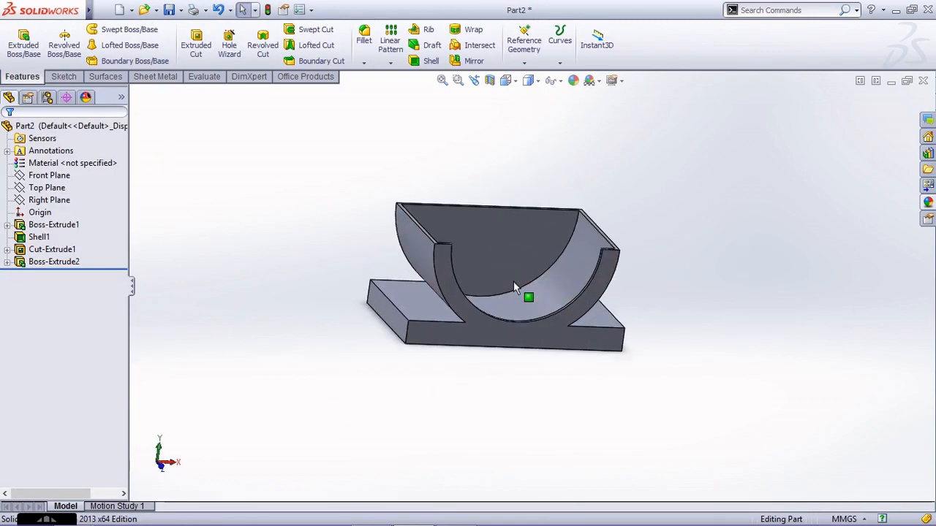
pyautogui.moveTo(512, 281); pyautogui.dragTo(404, 196, button='middle')
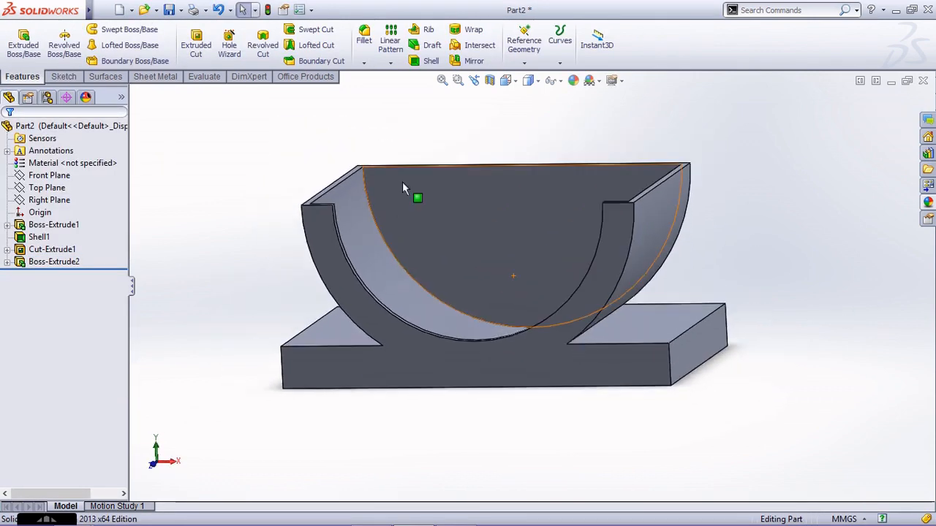
pyautogui.click(196, 45)
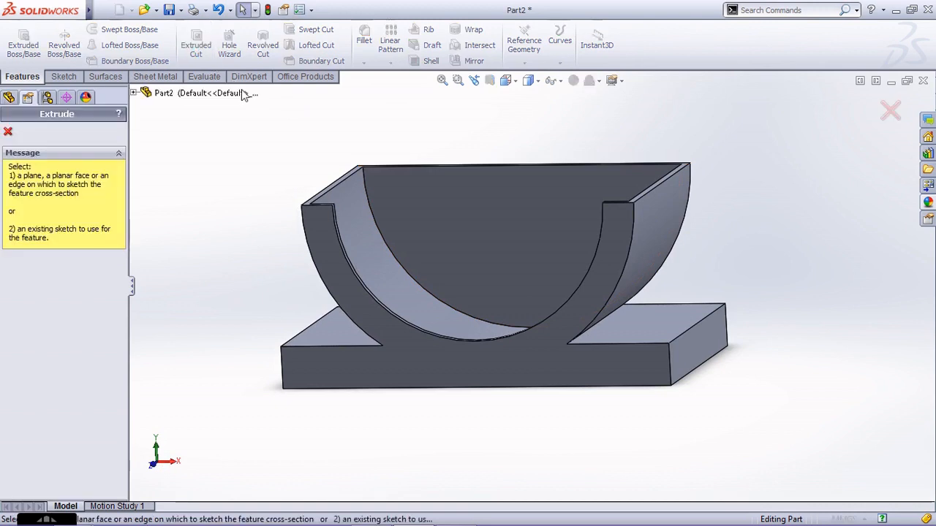
pyautogui.click(490, 240)
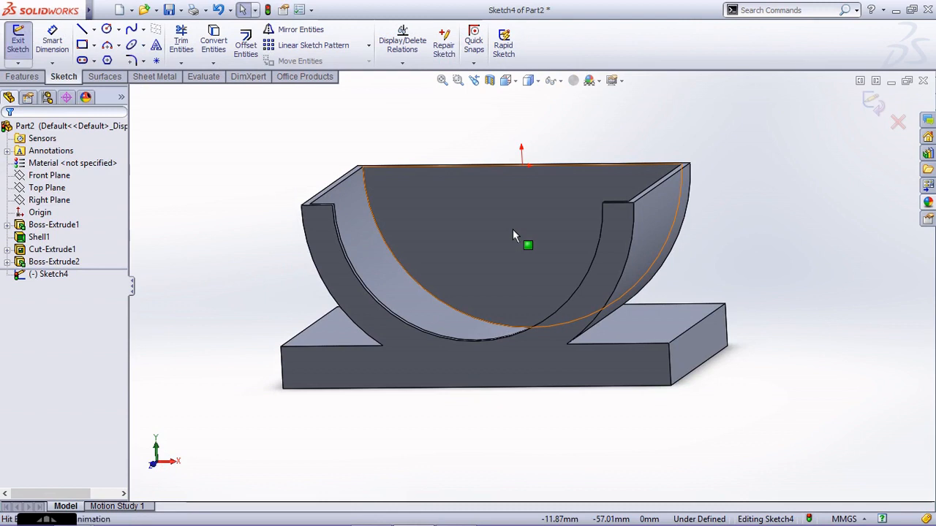
pyautogui.hotkey('ctrl', '8')
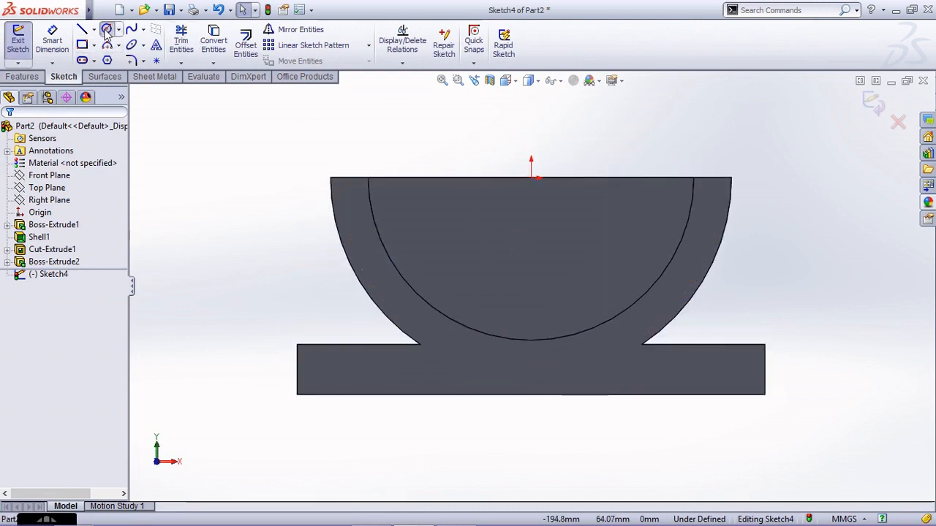
pyautogui.click(106, 31)
pyautogui.click(531, 177)
pyautogui.click(532, 242)
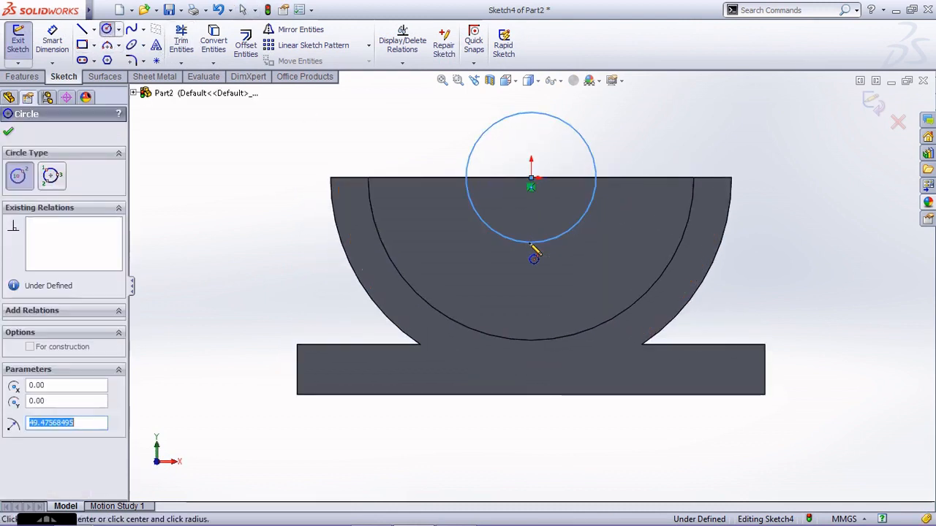
# - Dimension the circle's diameter and set it to 3*25.4 mm
pyautogui.click(58, 53)
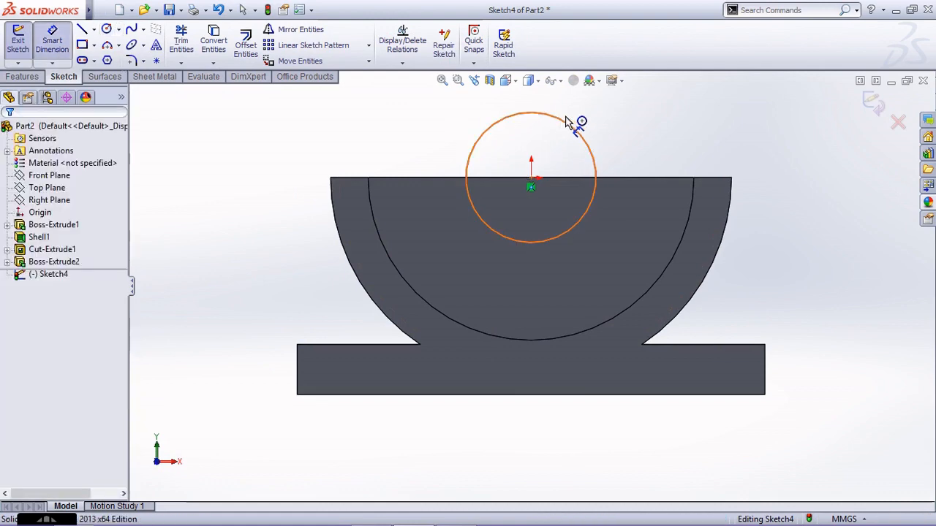
pyautogui.click(575, 132)
pyautogui.click(620, 125)
pyautogui.write('3')
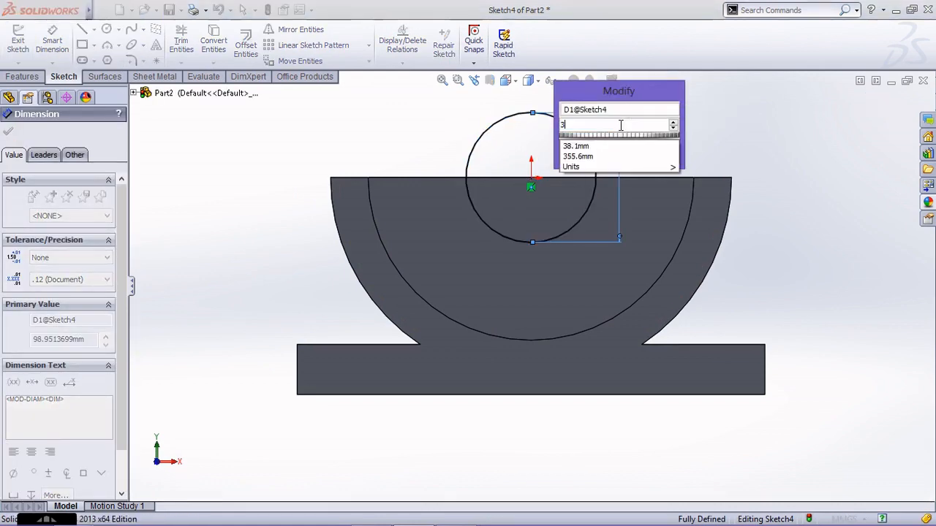
pyautogui.write('*25.4')
pyautogui.press('Return')
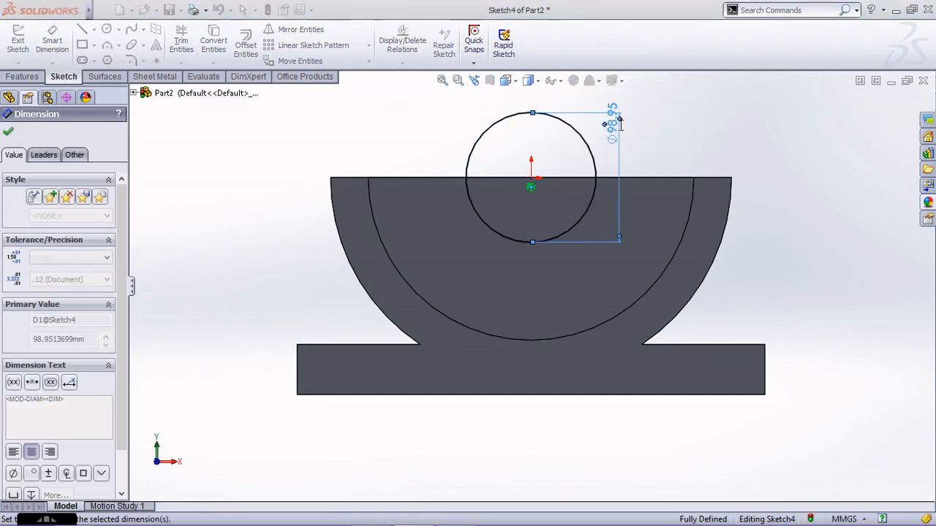
# - Cut the circle through the rear wall with the Through All end condition
pyautogui.click(871, 109)
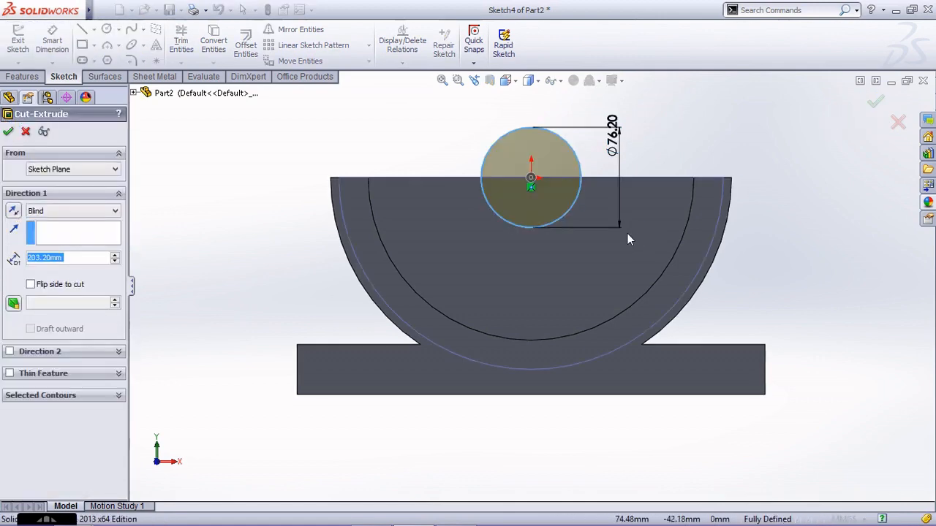
pyautogui.moveTo(627, 234); pyautogui.dragTo(572, 266, button='middle')
pyautogui.click(73, 210)
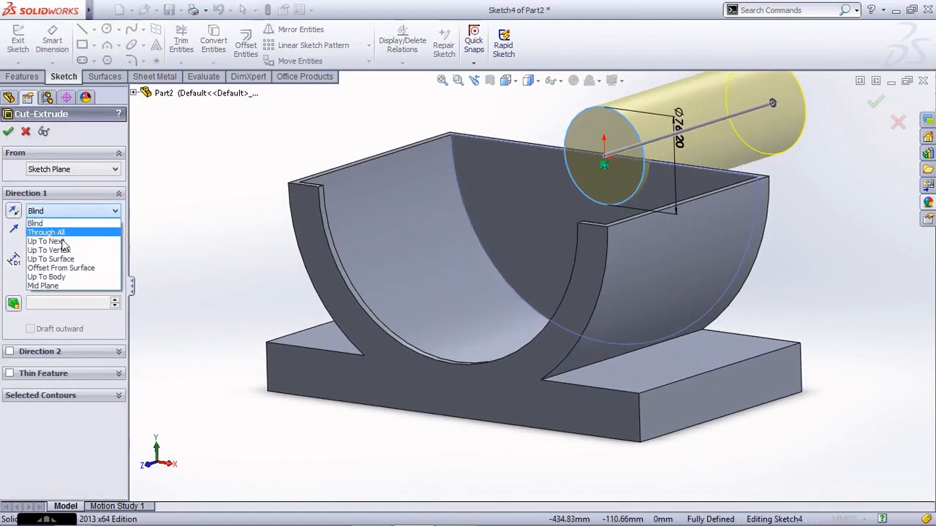
pyautogui.click(51, 231)
pyautogui.press('Return')
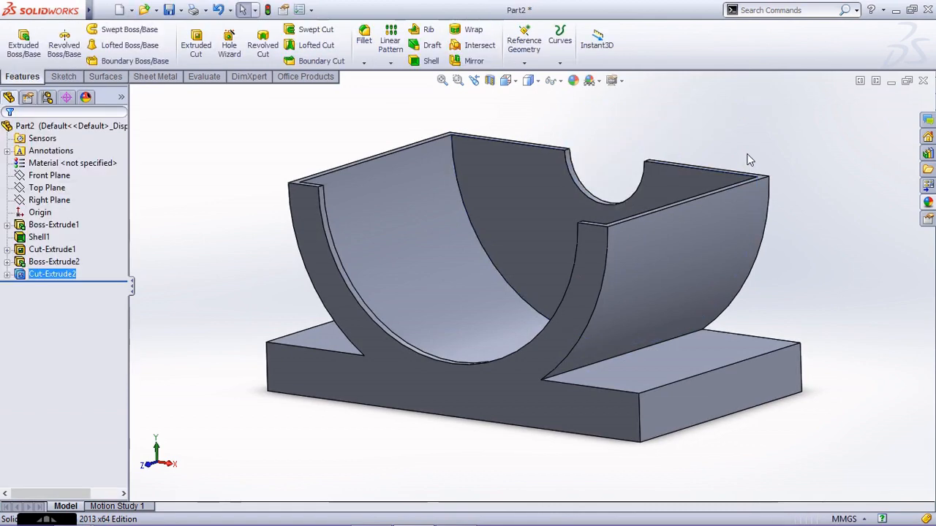
pyautogui.click(748, 155)
# - Start an extruded boss sketch on the trough's front face and convert the half cylinder's right outer arc edge into a sketch arc
pyautogui.scroll(3, 582, 268)
pyautogui.hotkey('ctrl', '7')
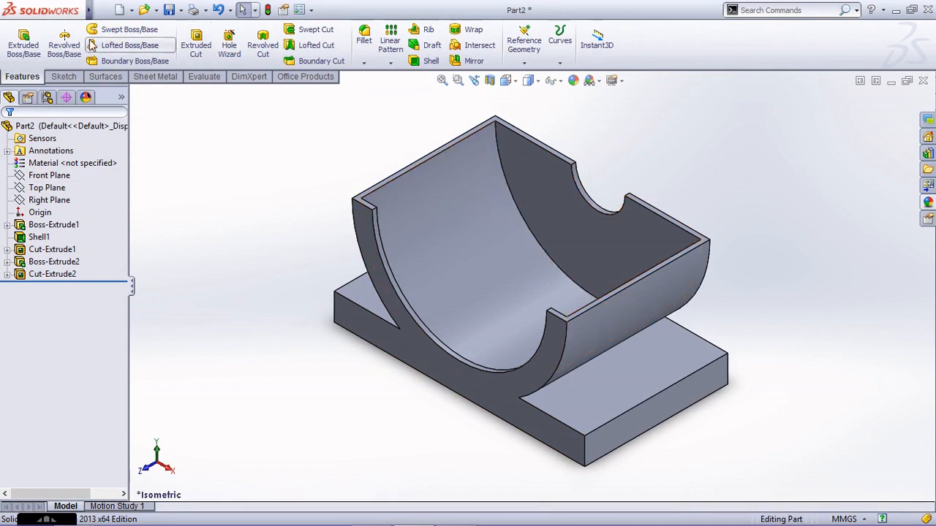
pyautogui.click(20, 46)
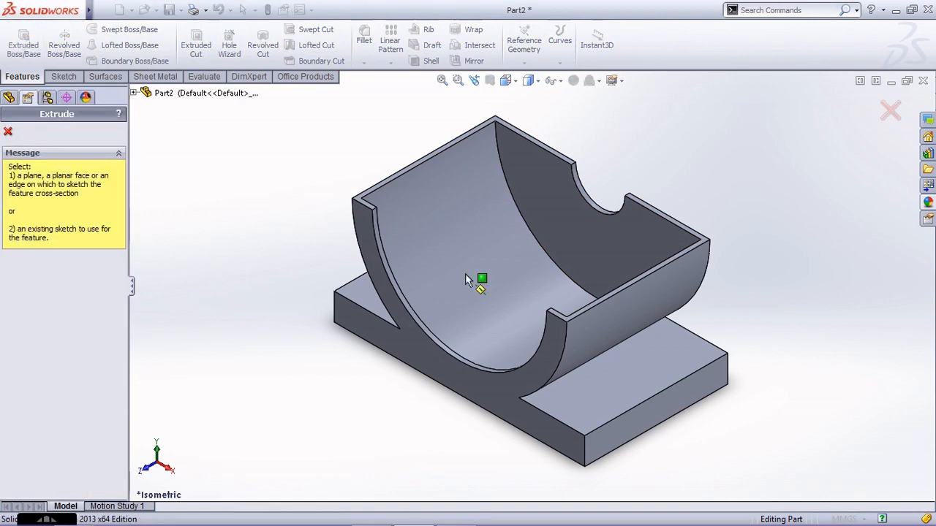
pyautogui.click(553, 357)
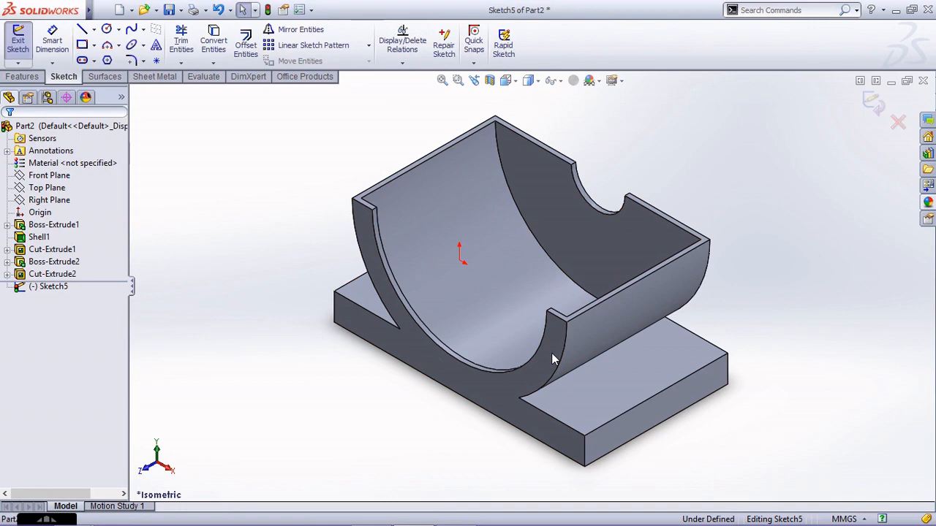
pyautogui.scroll(-2, 802, 182)
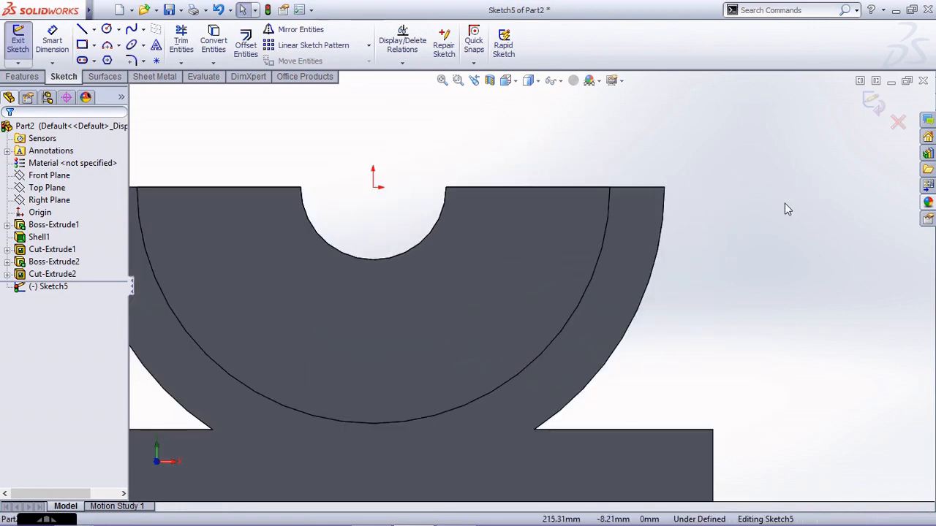
pyautogui.click(214, 42)
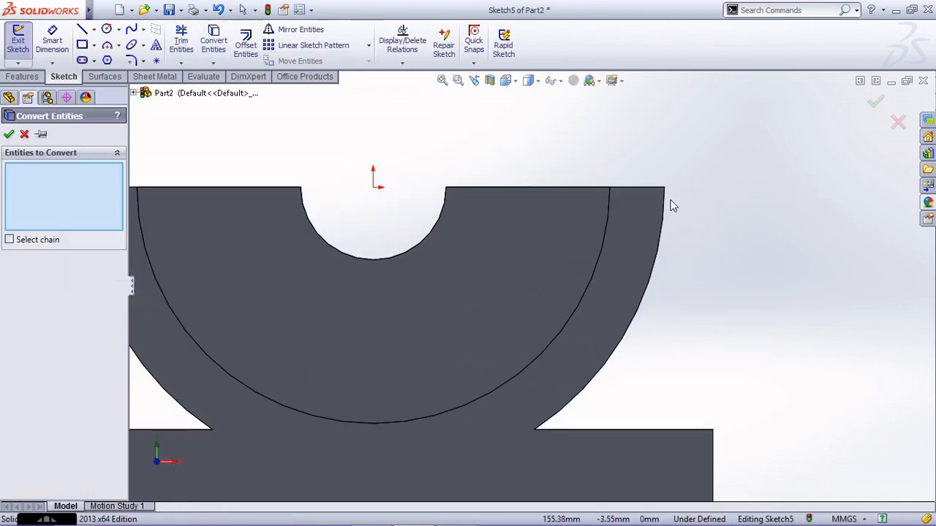
pyautogui.click(669, 224)
pyautogui.scroll(2, 689, 224)
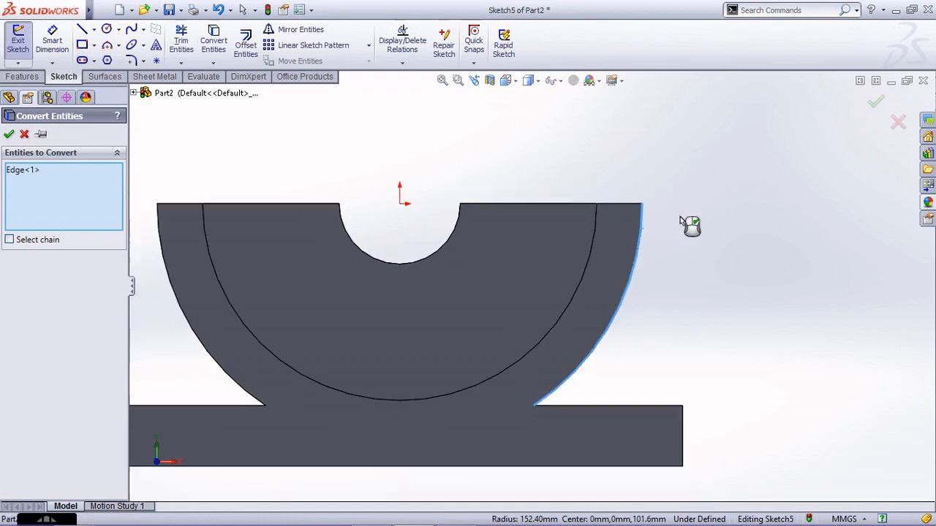
pyautogui.rightClick(702, 207)
pyautogui.click(730, 234)
pyautogui.click(82, 44)
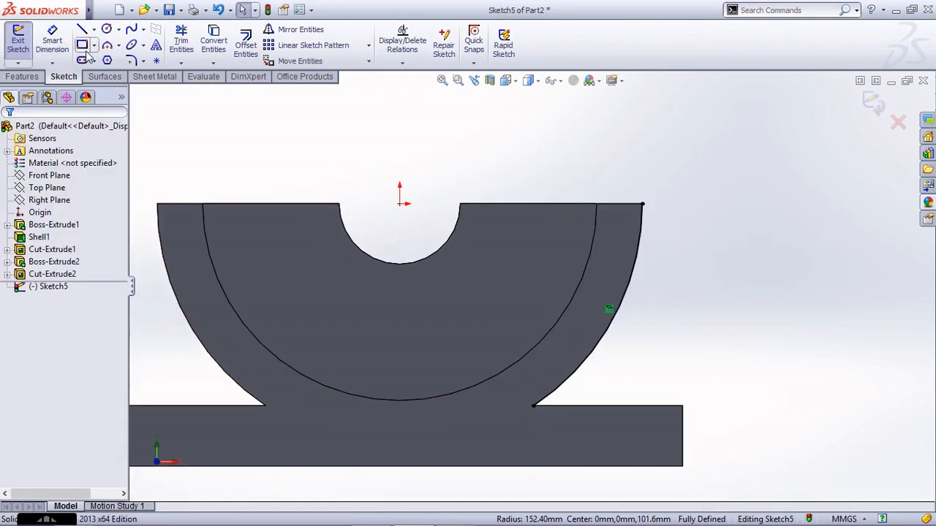
pyautogui.click(643, 204)
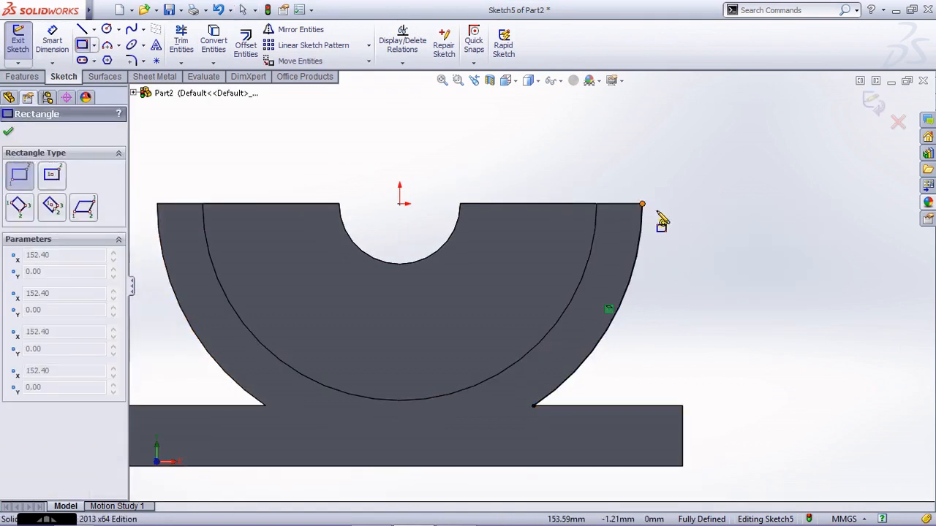
pyautogui.click(718, 226)
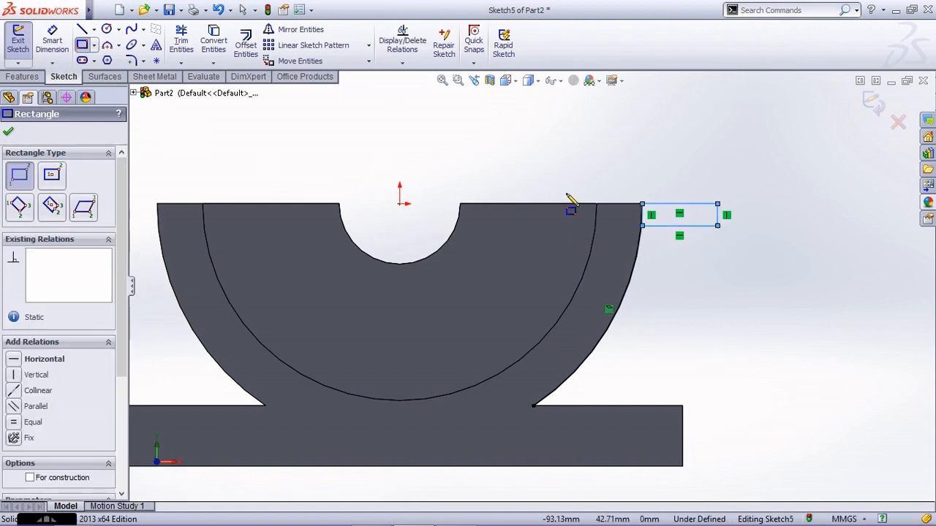
pyautogui.press('Escape')
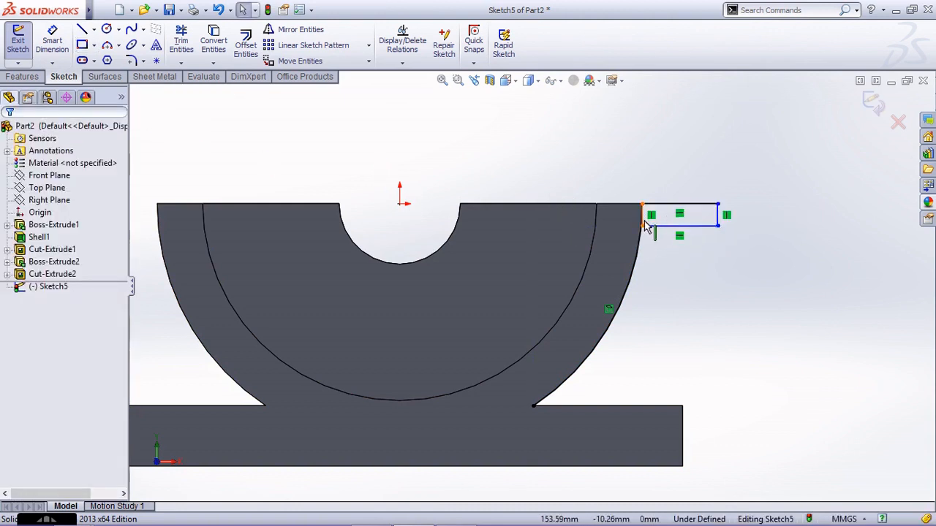
pyautogui.hotkey('ctrl', 'z')
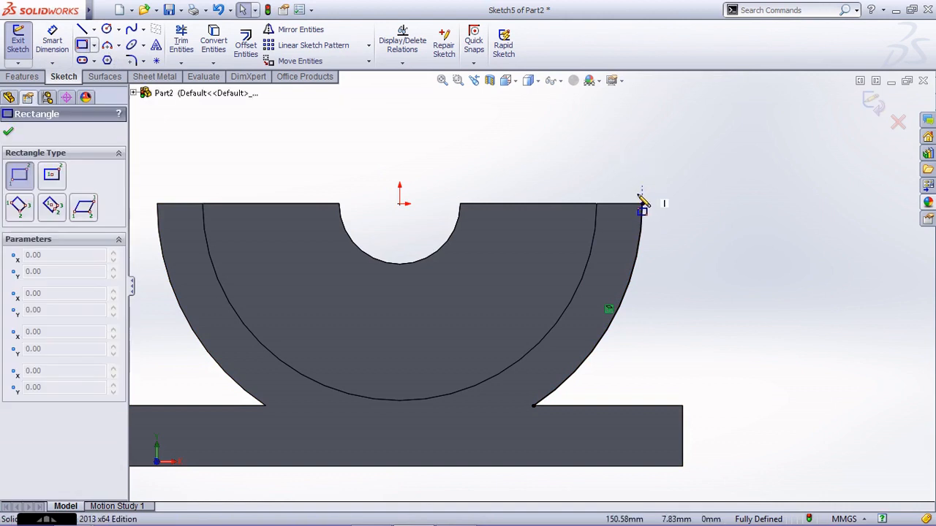
pyautogui.click(630, 198)
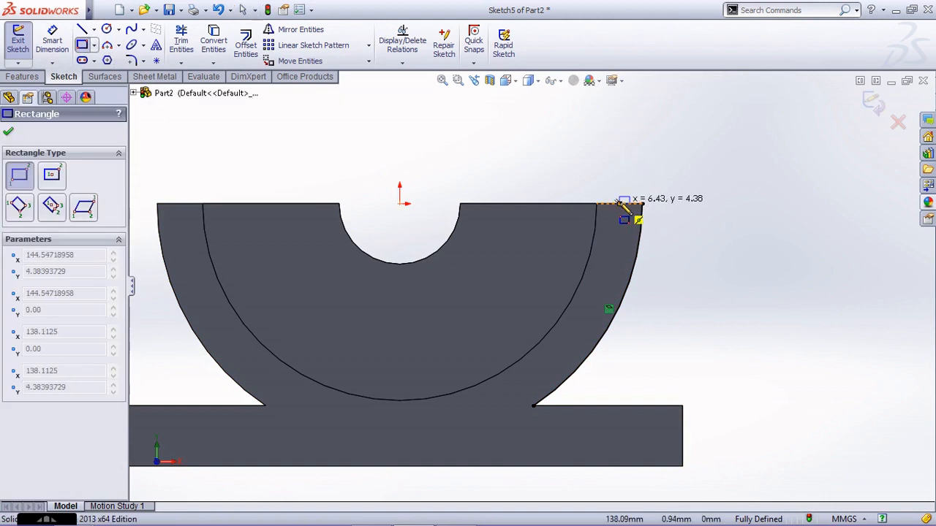
pyautogui.press('Escape')
# - Sketch a corner rectangle about 69 mm wide from the midpoint of the front rim's right flat edge, extending outward past the arc
pyautogui.click(83, 47)
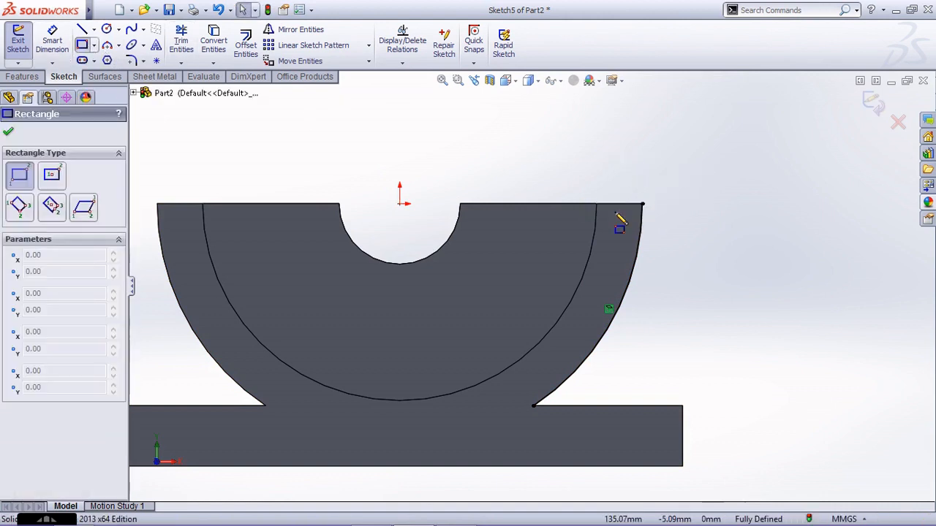
pyautogui.click(619, 203)
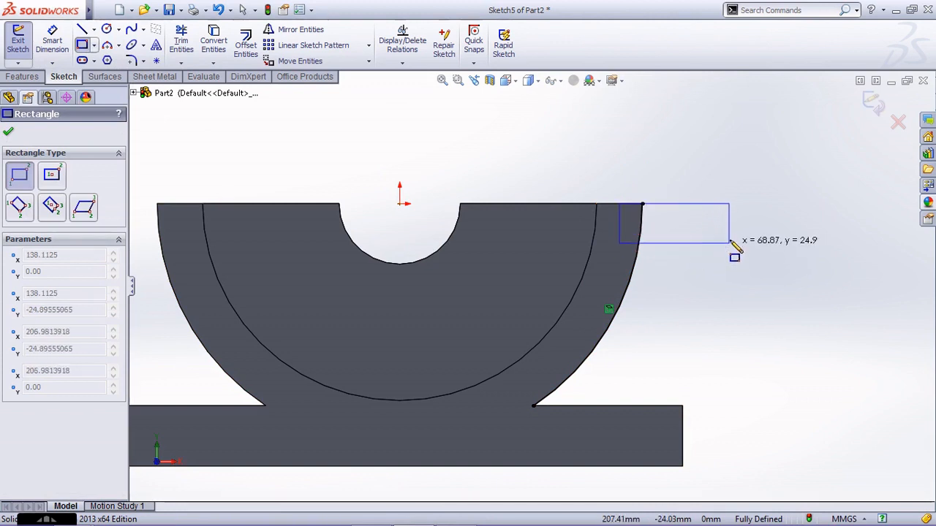
pyautogui.click(731, 238)
pyautogui.press('Escape')
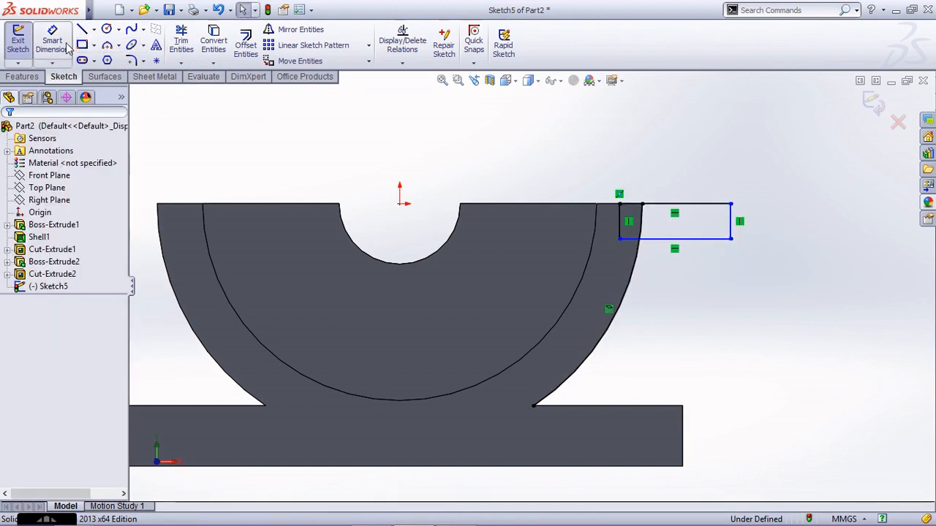
# - Power trim the rectangle's portions inside the arc and the part of the arc below the rectangle
pyautogui.click(182, 40)
pyautogui.scroll(-2, 646, 225)
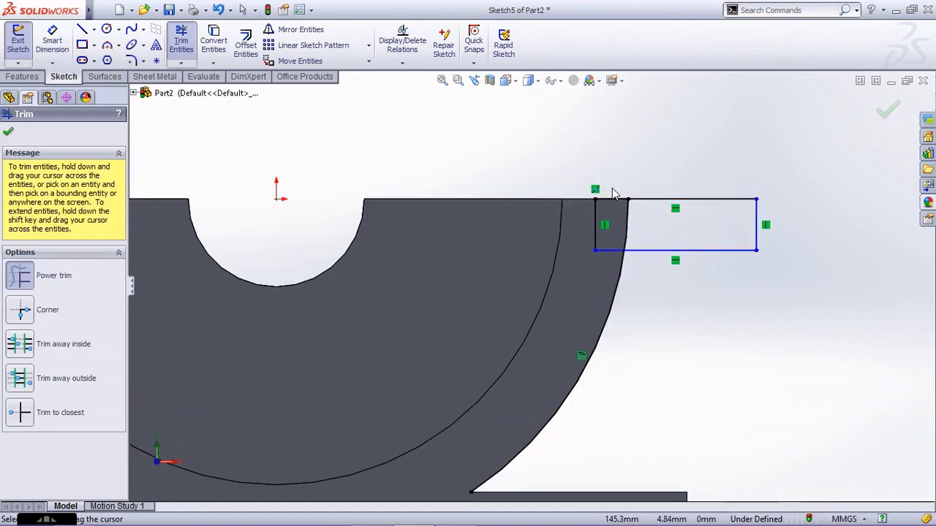
pyautogui.moveTo(611, 264); pyautogui.dragTo(639, 277)
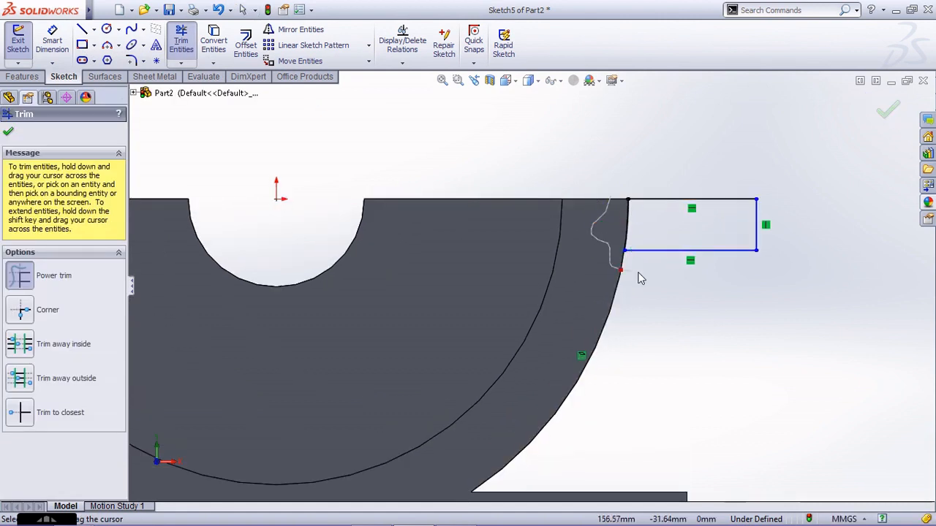
# - Dimension the height of the flange profile's outer vertical edge as .41*25.4, giving 10.414 mm
pyautogui.click(52, 40)
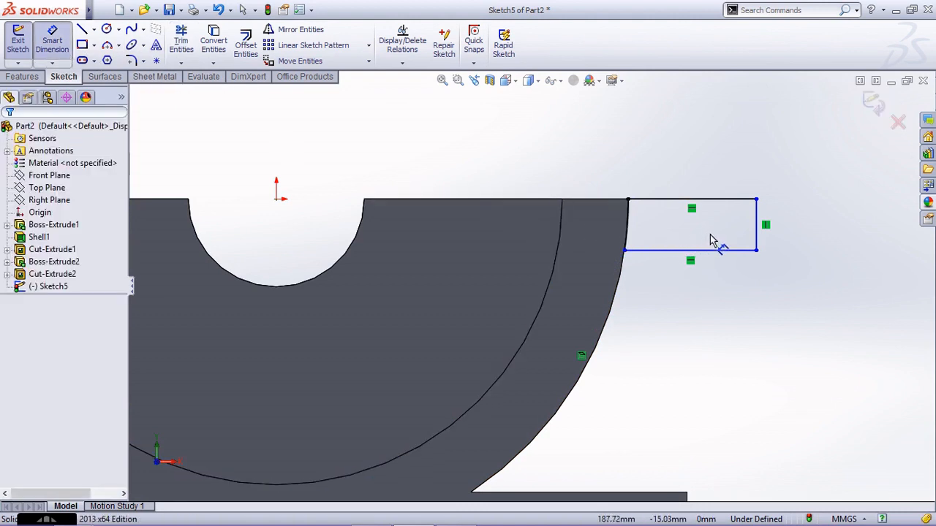
pyautogui.click(756, 242)
pyautogui.click(799, 232)
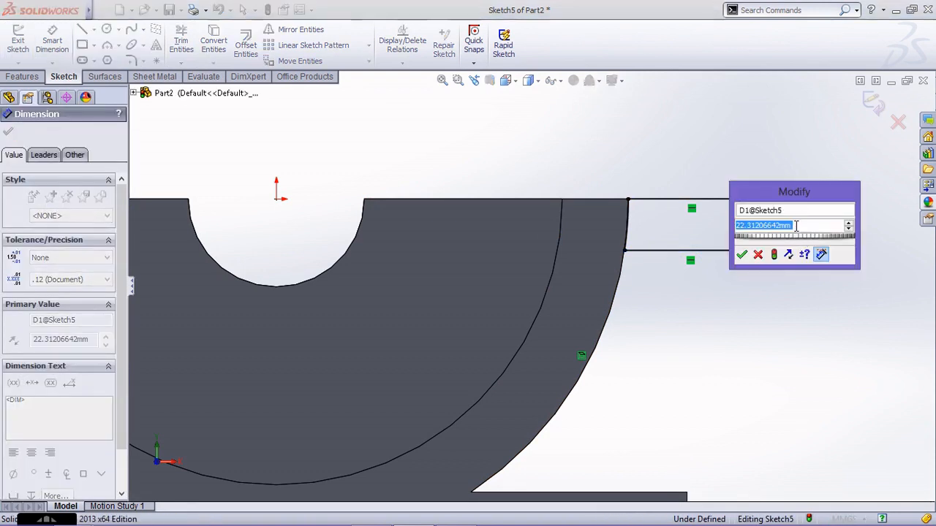
pyautogui.write('.41*25.4')
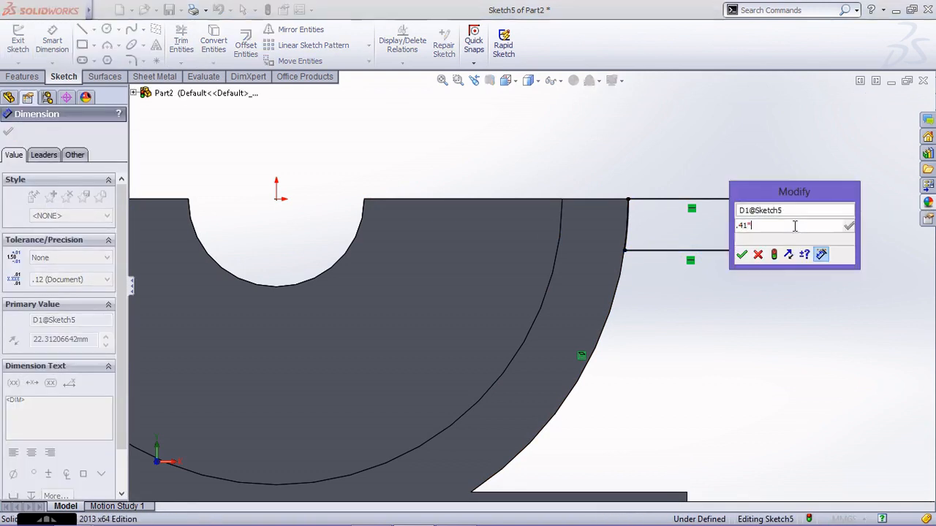
pyautogui.press('Return')
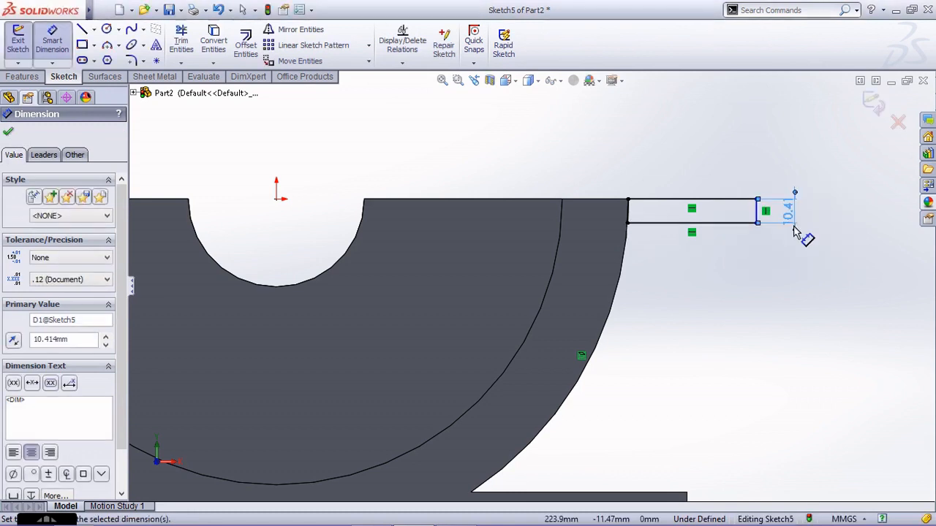
# - Dimension the flange profile's upper horizontal edge to a width of 1.5 in
pyautogui.click(740, 202)
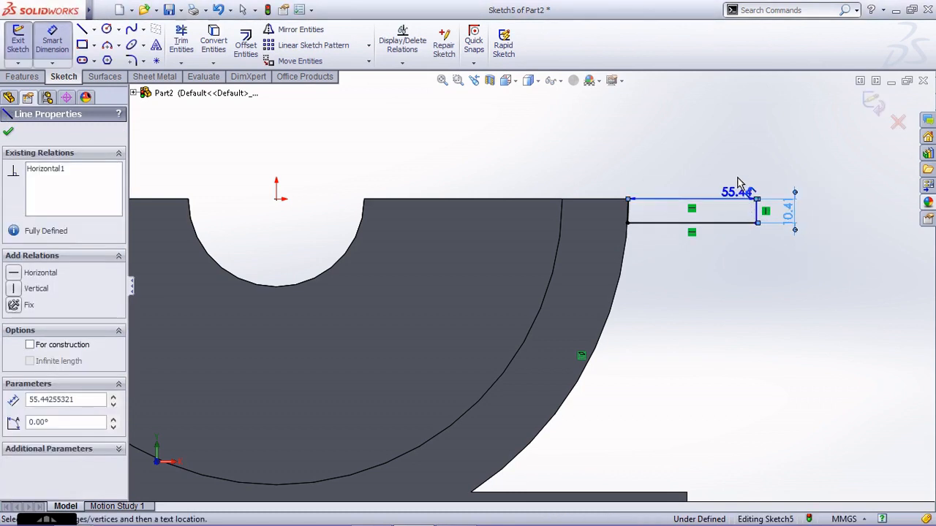
pyautogui.click(740, 168)
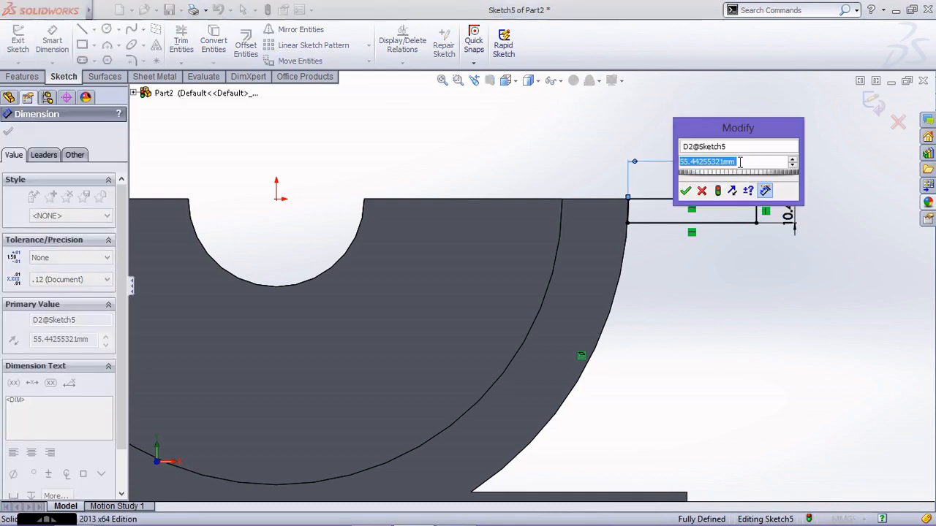
pyautogui.write('1.5')
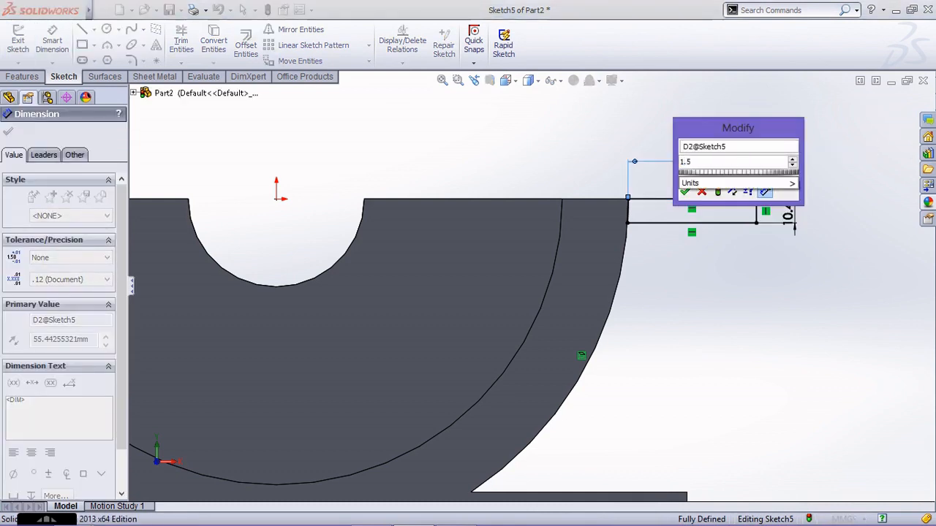
pyautogui.write('in')
pyautogui.press('Return')
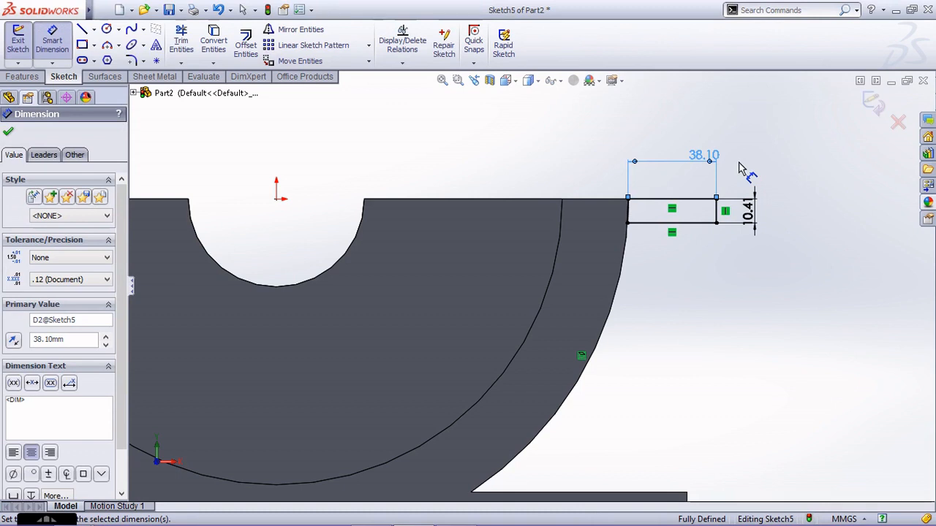
pyautogui.click(879, 114)
pyautogui.scroll(5, 694, 231)
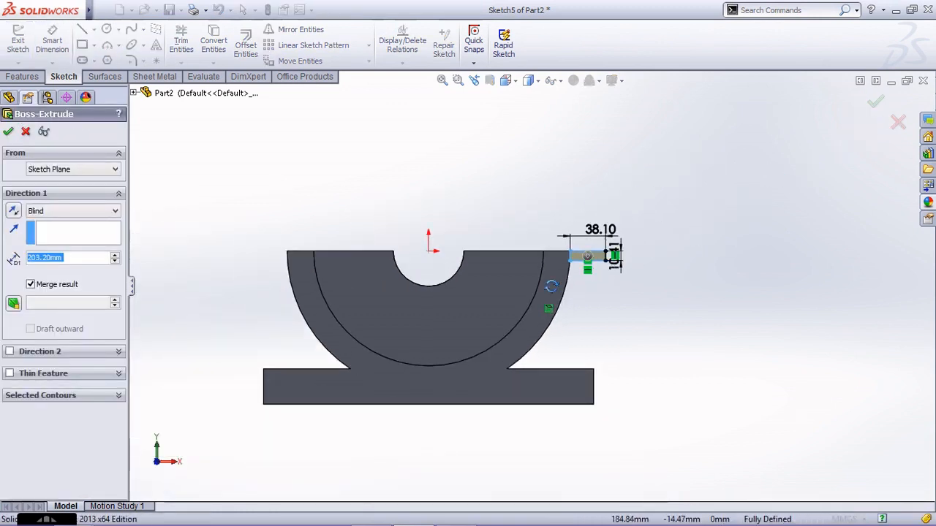
pyautogui.click(45, 171)
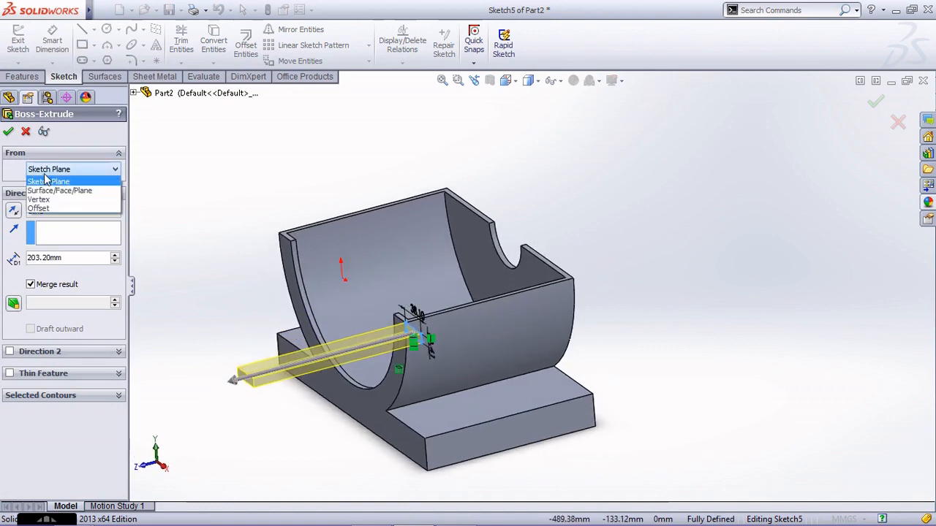
pyautogui.press('Escape')
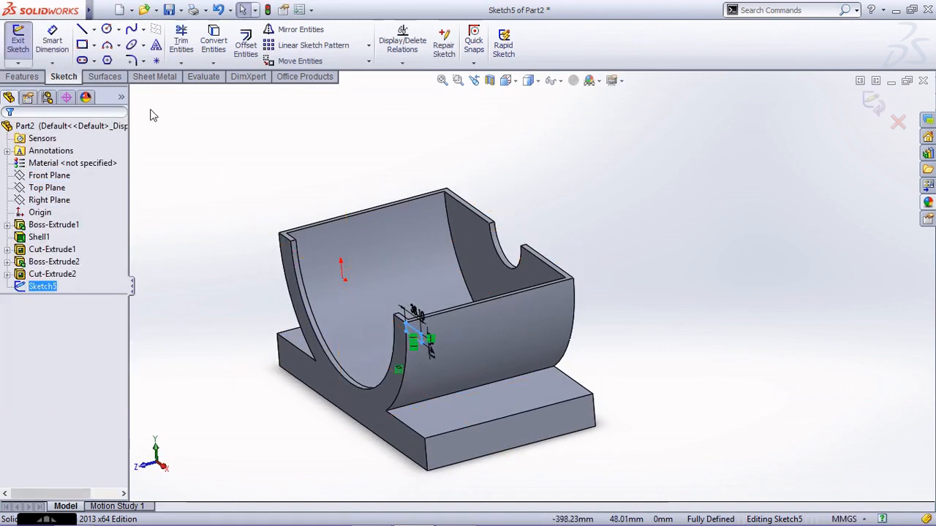
# - Exit the flange sketch and extrude its rectangular contour Up To Surface, ending at the trough's rear face
pyautogui.click(869, 105)
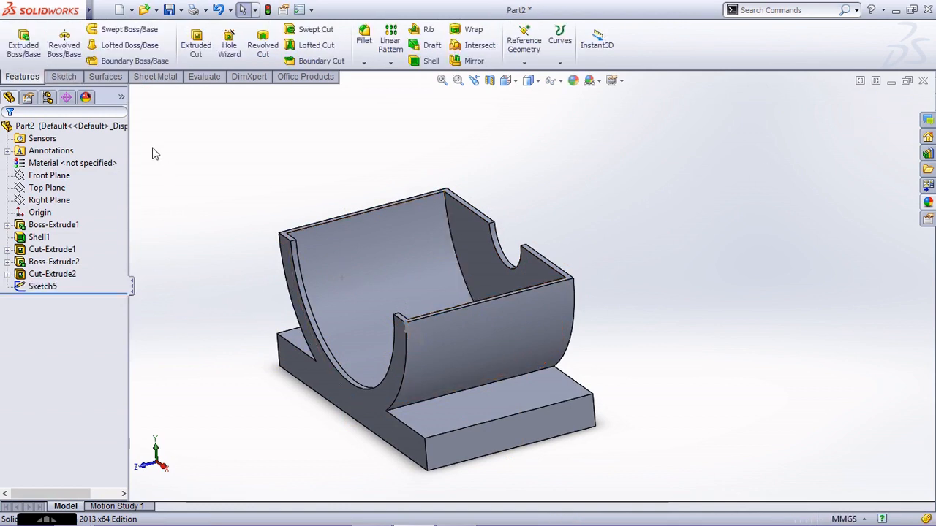
pyautogui.click(23, 44)
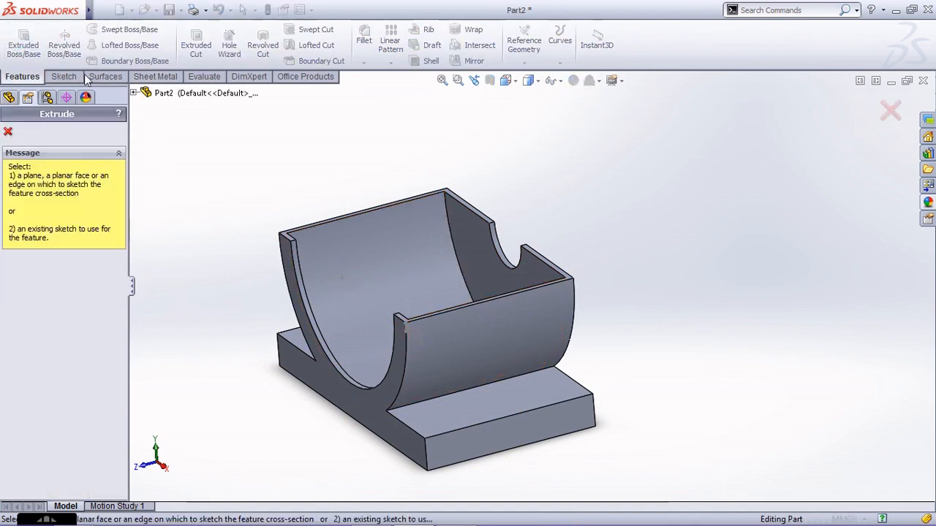
pyautogui.click(407, 331)
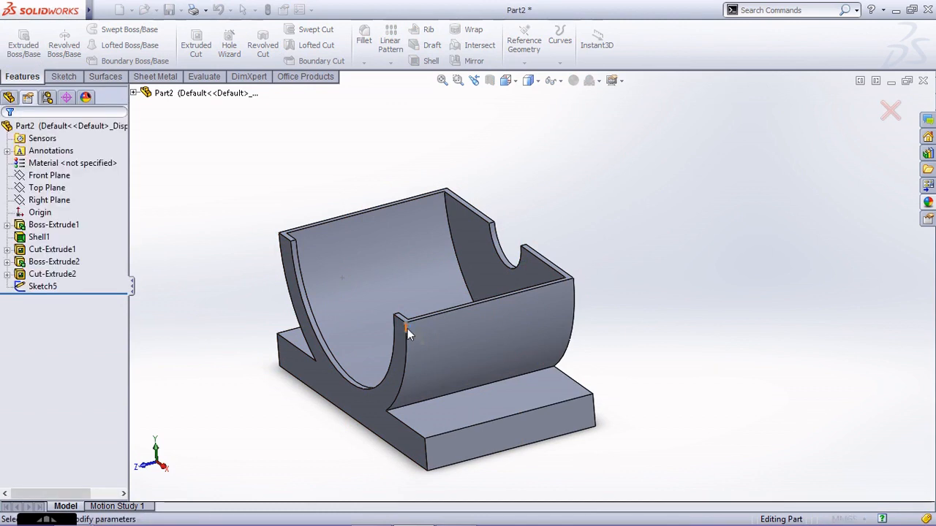
pyautogui.click(66, 211)
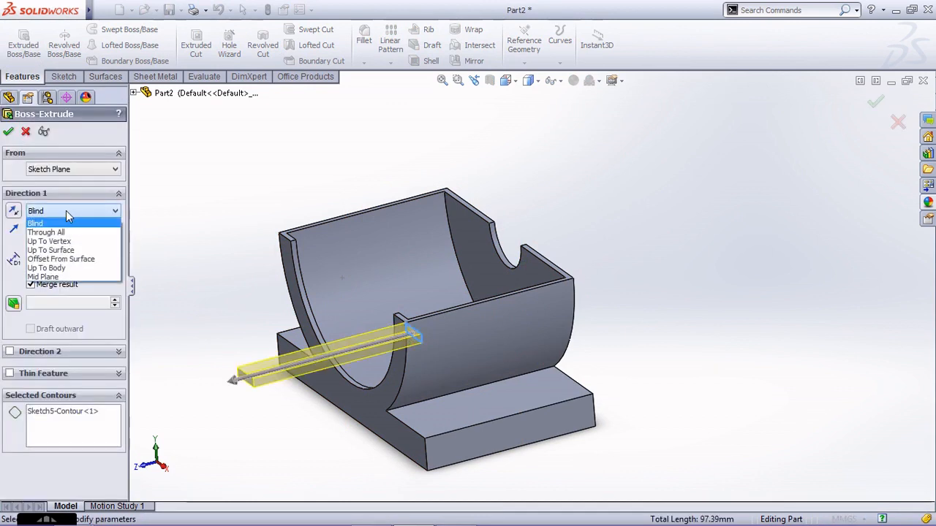
pyautogui.click(51, 250)
pyautogui.moveTo(564, 327); pyautogui.dragTo(509, 335, button='middle')
pyautogui.click(514, 328)
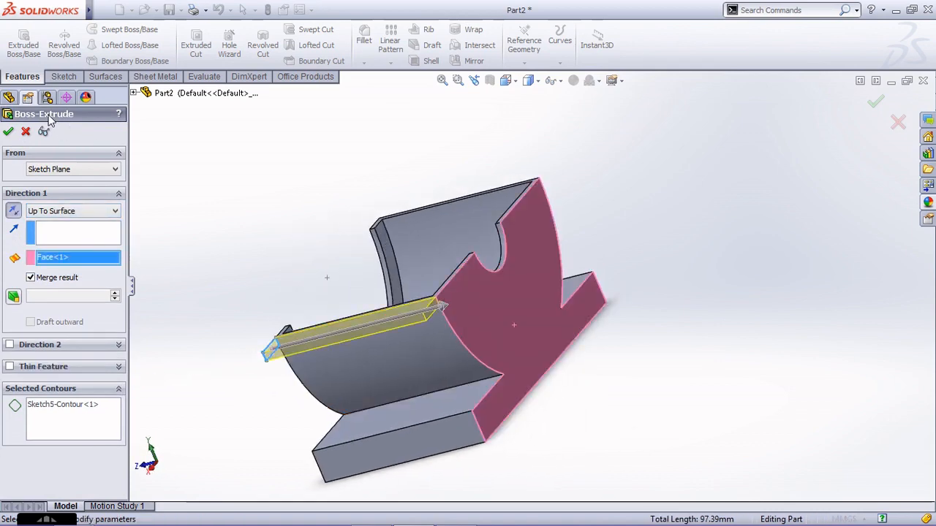
pyautogui.click(8, 132)
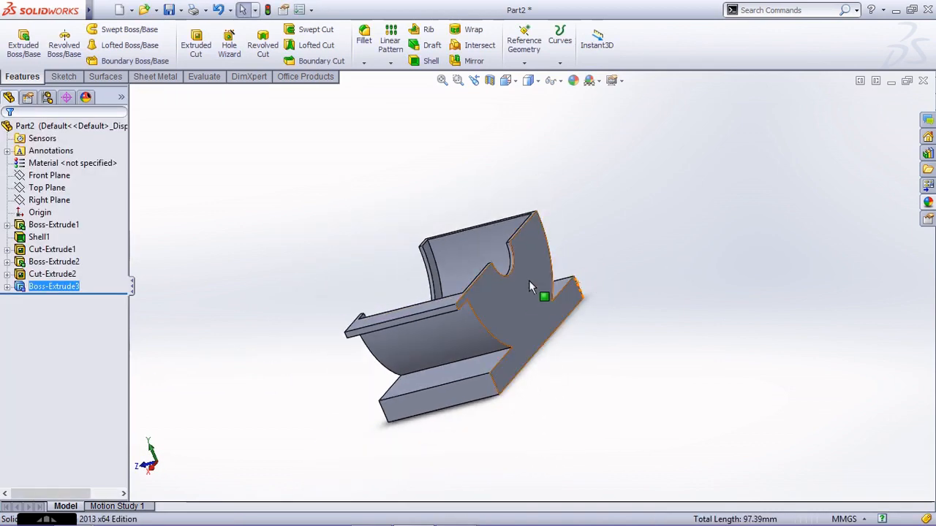
# - Start a Hole Wizard hole and place its centre on the flange's top face near the front end, about 21 mm from the outer edge
pyautogui.moveTo(528, 280); pyautogui.dragTo(625, 261, button='middle')
pyautogui.scroll(-5, 547, 301)
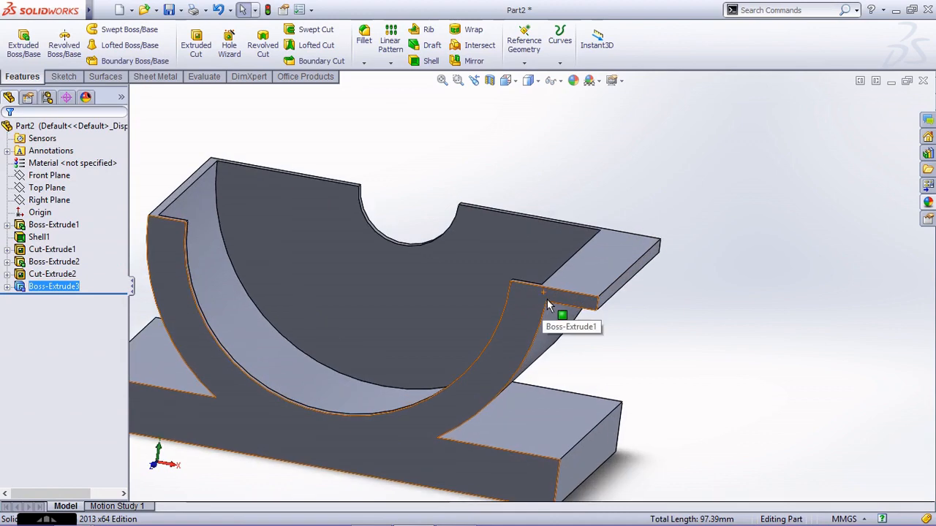
pyautogui.moveTo(591, 305); pyautogui.dragTo(557, 326, button='middle')
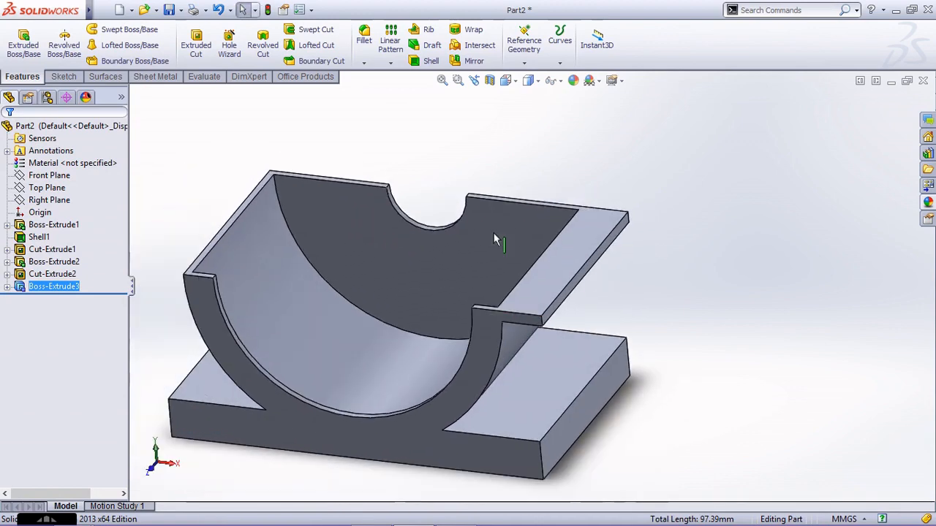
pyautogui.click(229, 46)
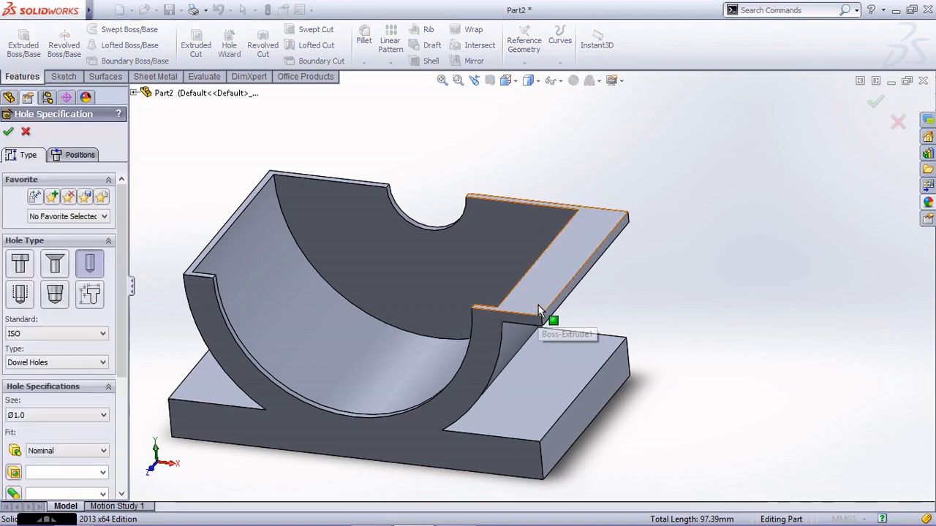
pyautogui.click(79, 155)
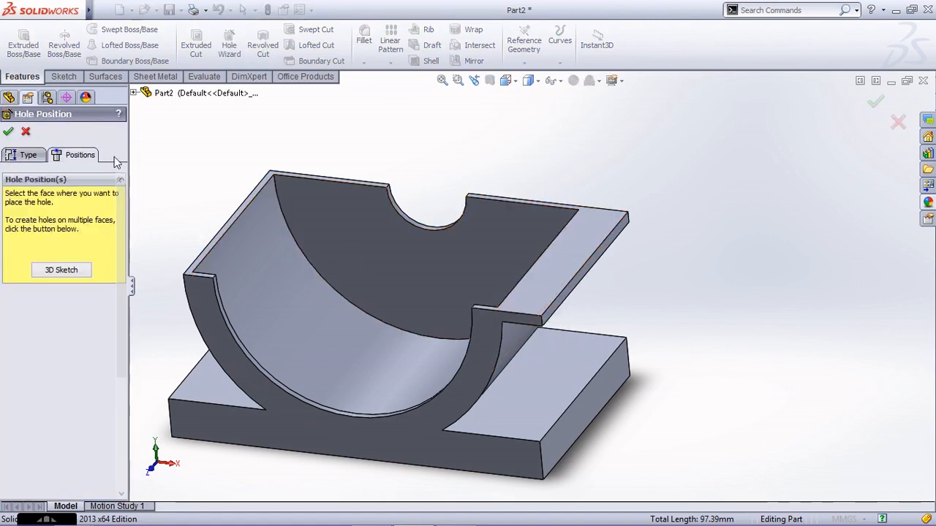
pyautogui.click(530, 303)
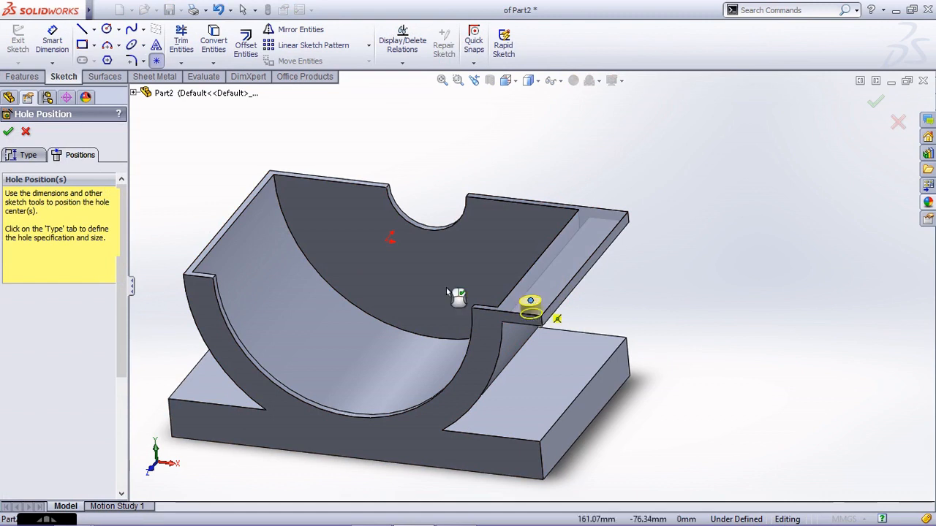
# - Set the hole's custom through-hole diameter to 10.668 mm and its end condition to Up To Next
pyautogui.click(30, 156)
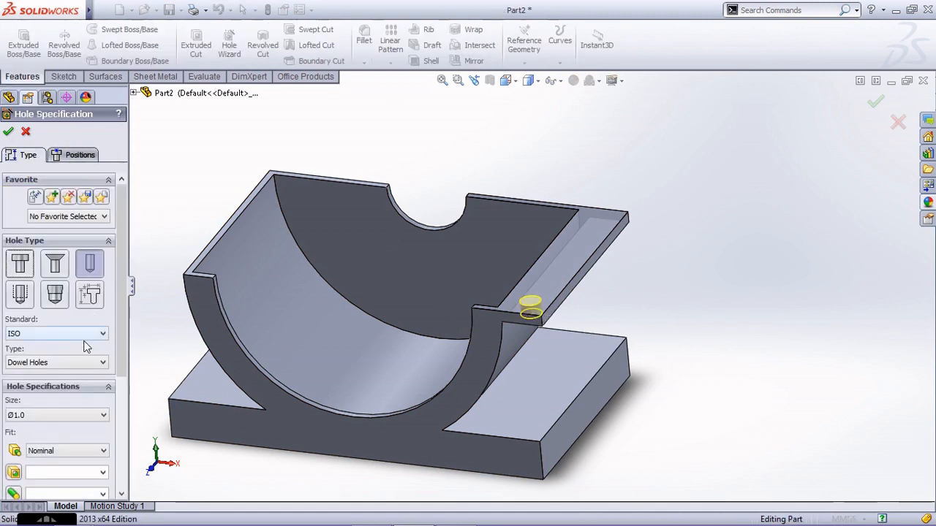
pyautogui.scroll(-3, 84, 348)
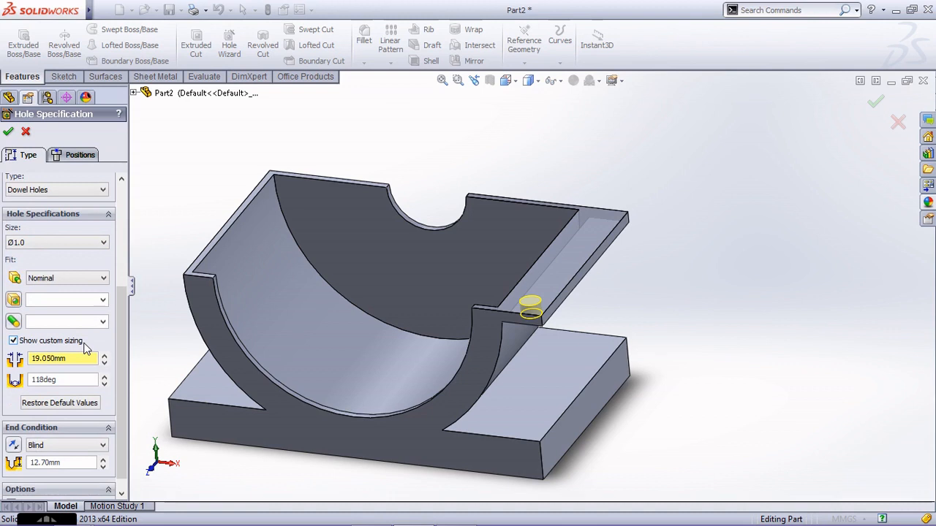
pyautogui.scroll(-1, 84, 347)
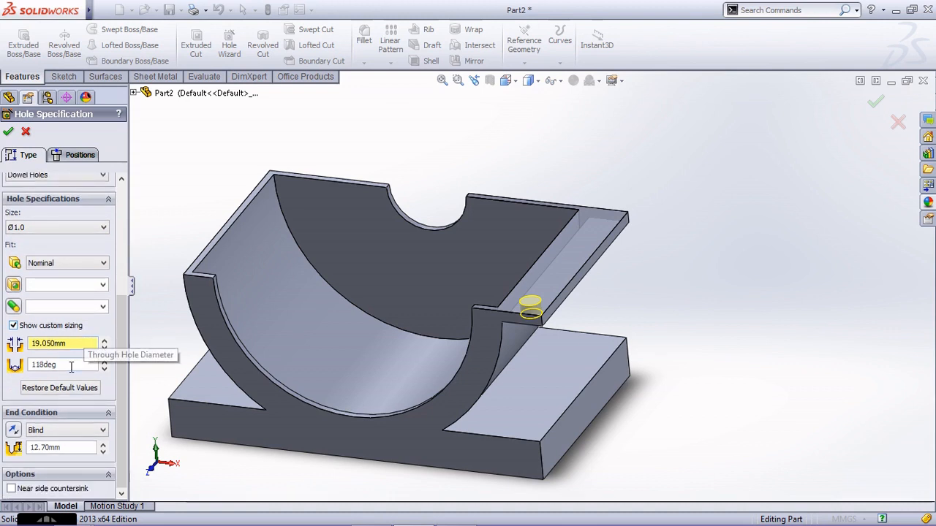
pyautogui.press('BackSpace')
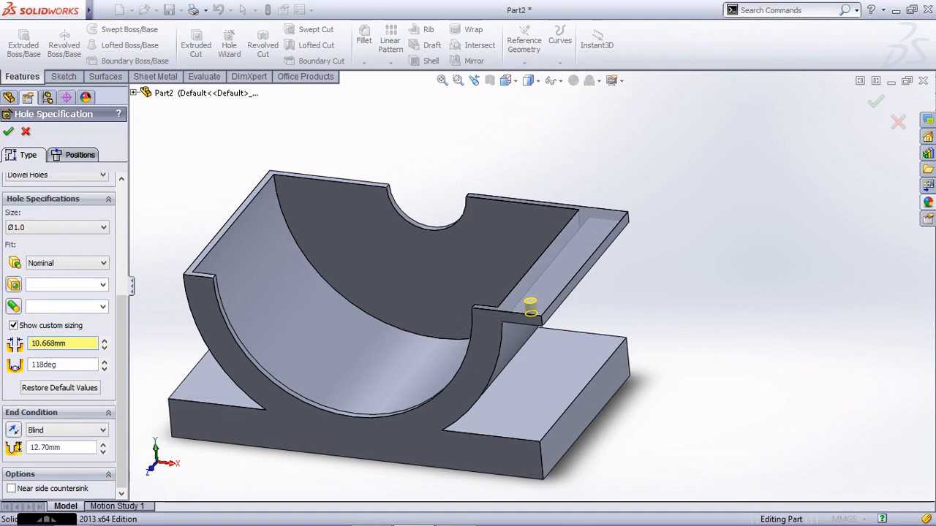
pyautogui.click(37, 430)
pyautogui.click(45, 449)
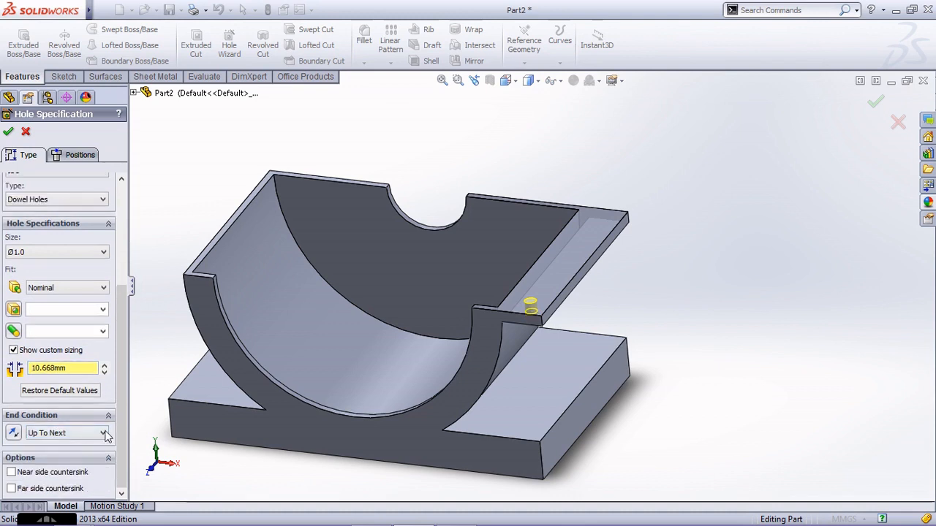
# - Edit the hole's position and dimension its centre 0.75 in from the flange's outer side edge
pyautogui.click(80, 155)
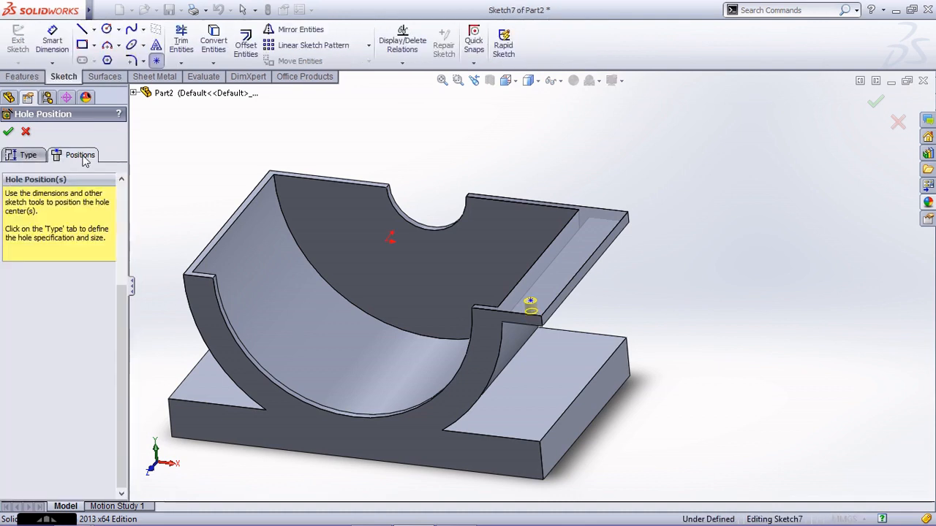
pyautogui.scroll(4, 528, 302)
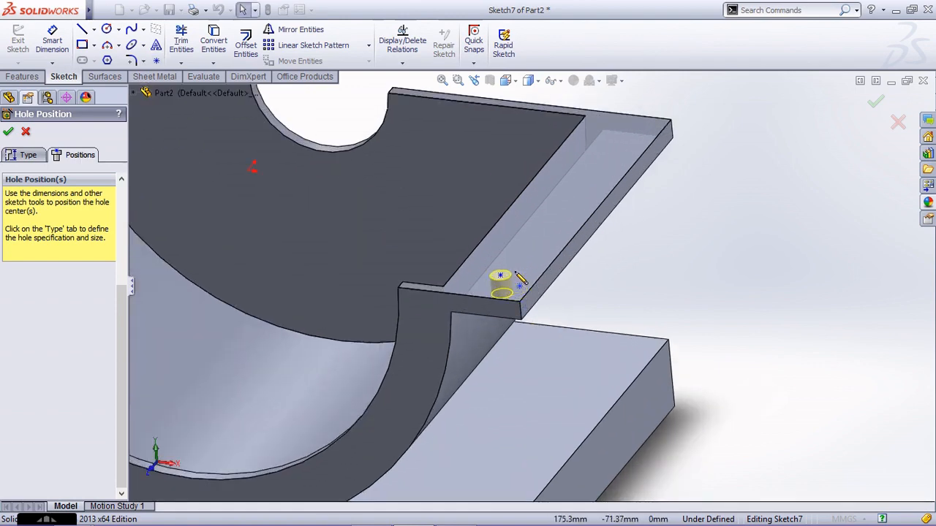
pyautogui.moveTo(556, 259); pyautogui.dragTo(564, 318, button='middle')
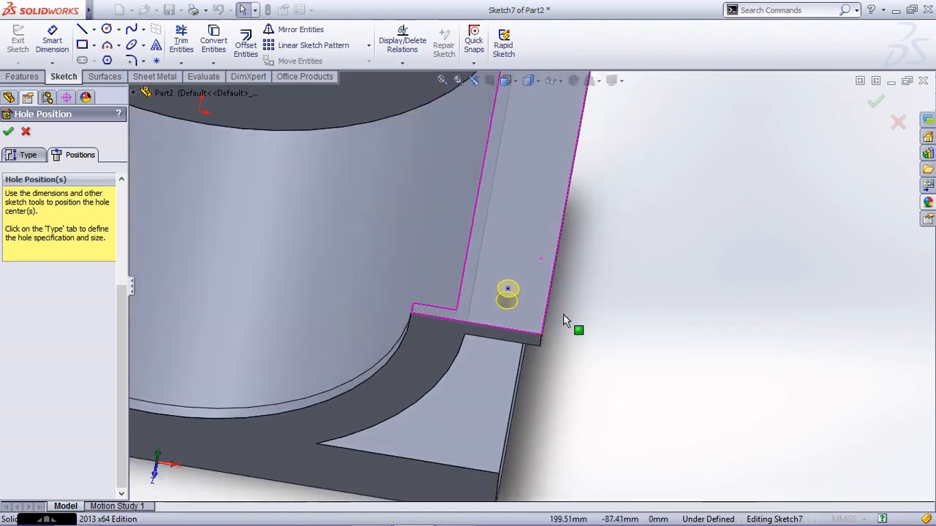
pyautogui.click(505, 80)
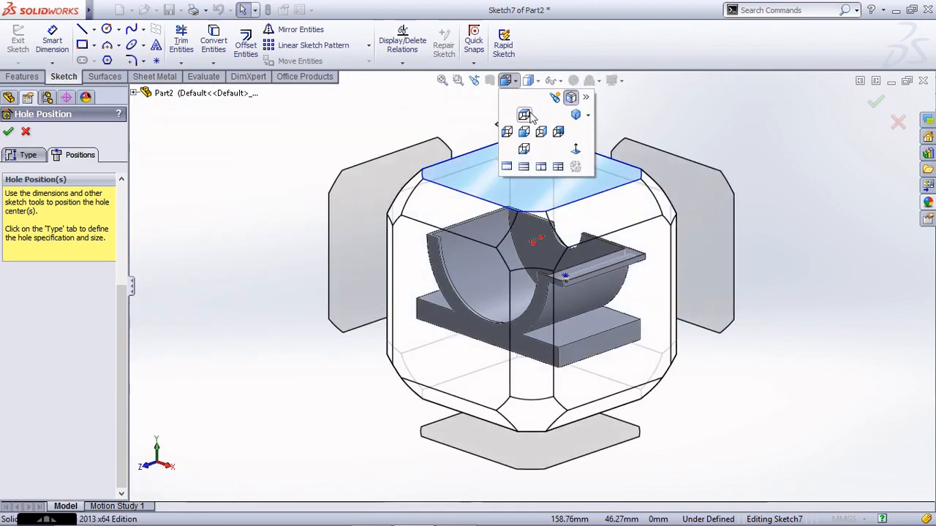
pyautogui.click(525, 115)
pyautogui.scroll(5, 732, 364)
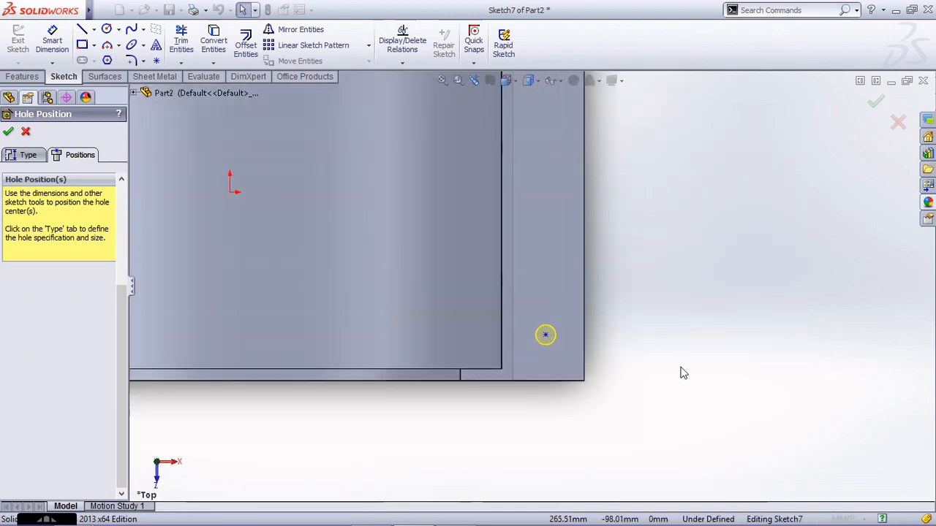
pyautogui.click(52, 41)
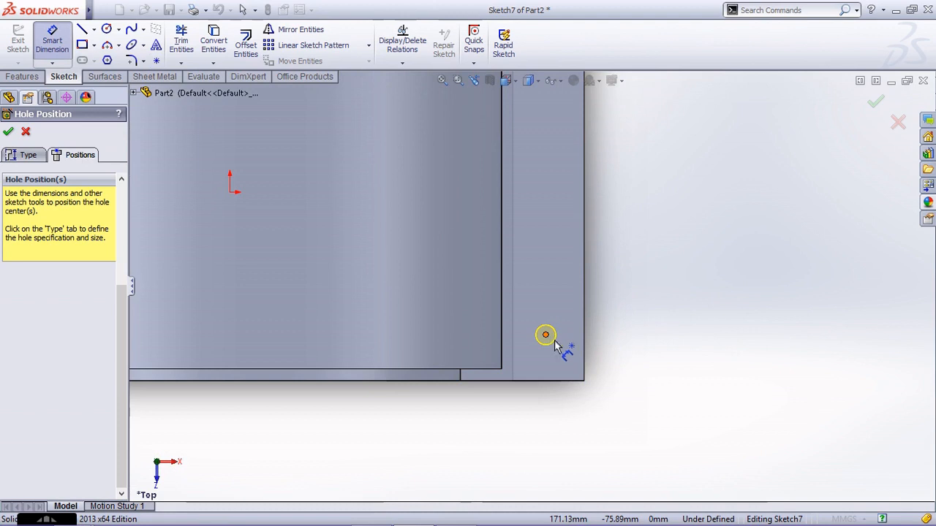
pyautogui.click(546, 335)
pyautogui.click(585, 193)
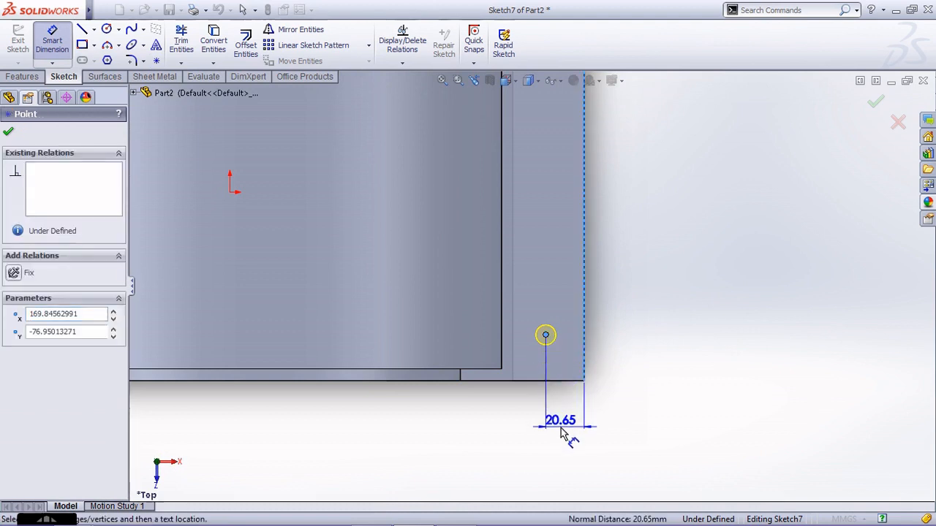
pyautogui.click(563, 433)
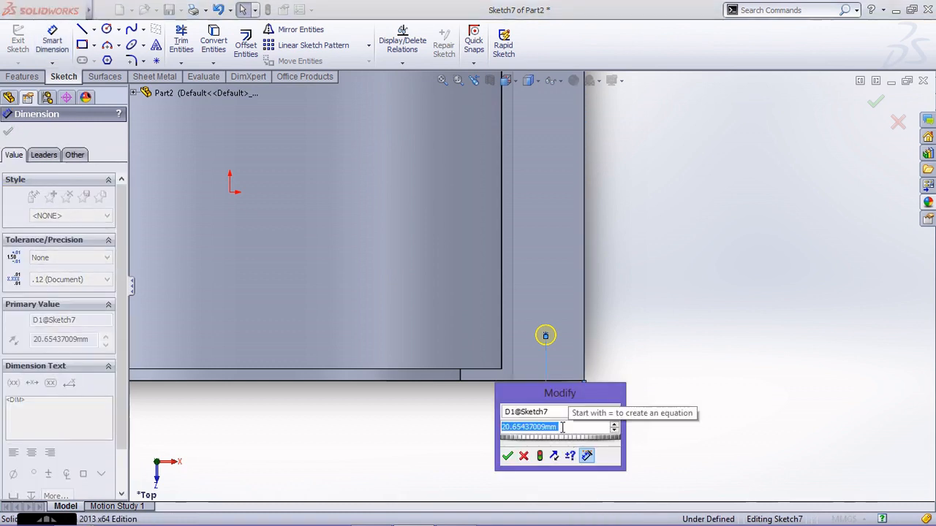
pyautogui.write('.75"')
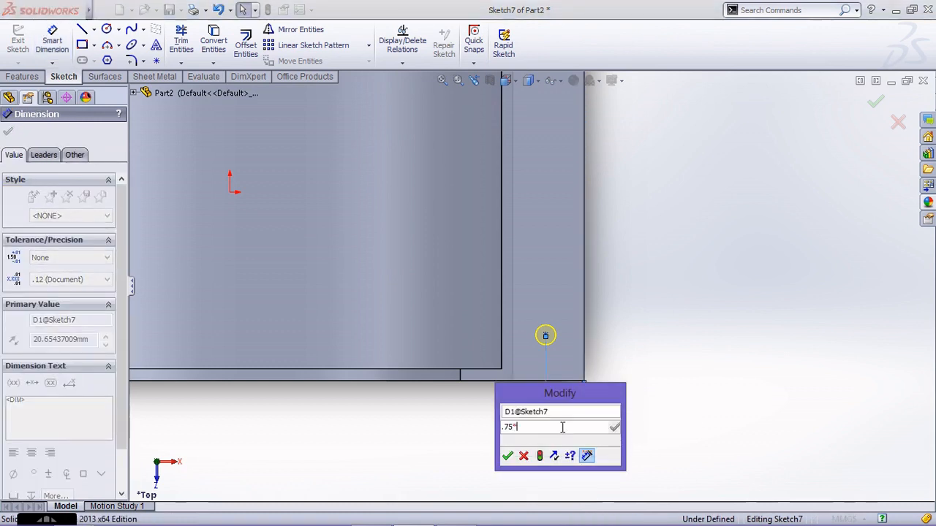
pyautogui.write('25.4')
pyautogui.press('Return')
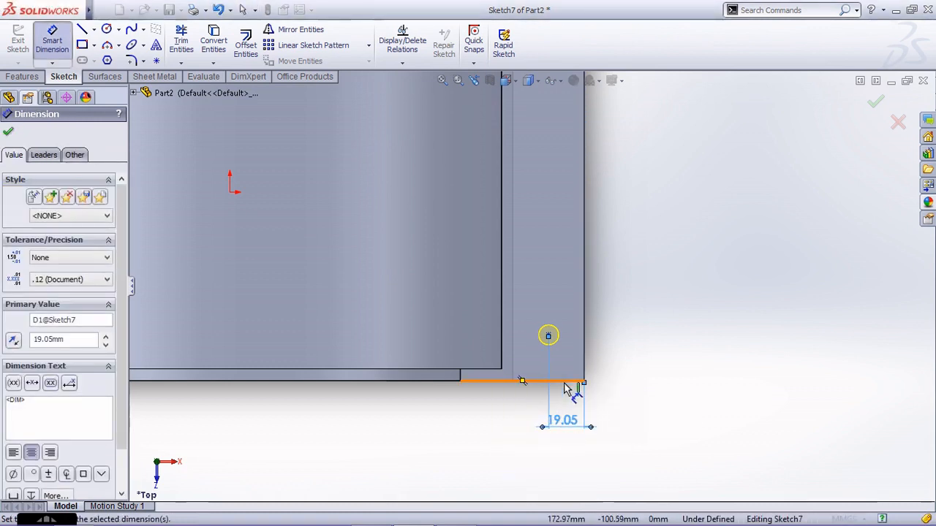
# - Dimension the hole centre 25.4 mm from the flange's front edge and finish the hole
pyautogui.click(565, 383)
pyautogui.click(549, 336)
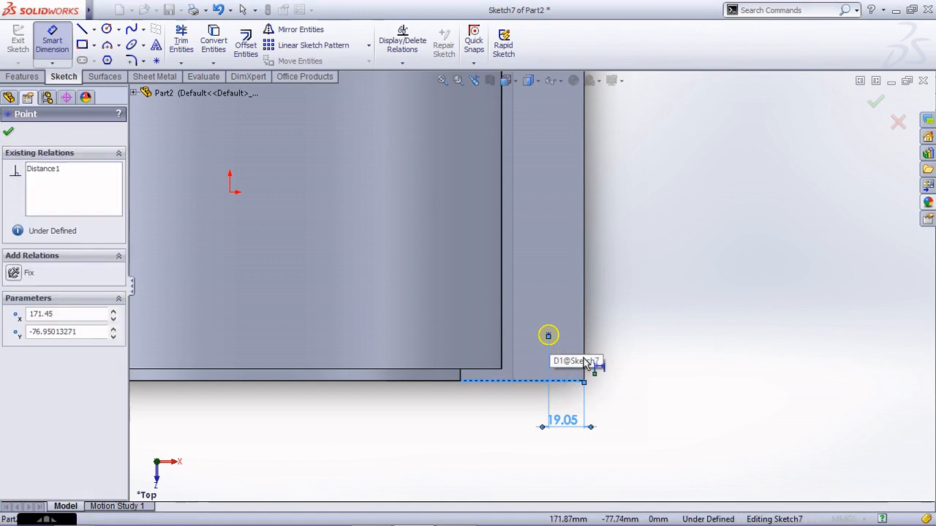
pyautogui.click(624, 368)
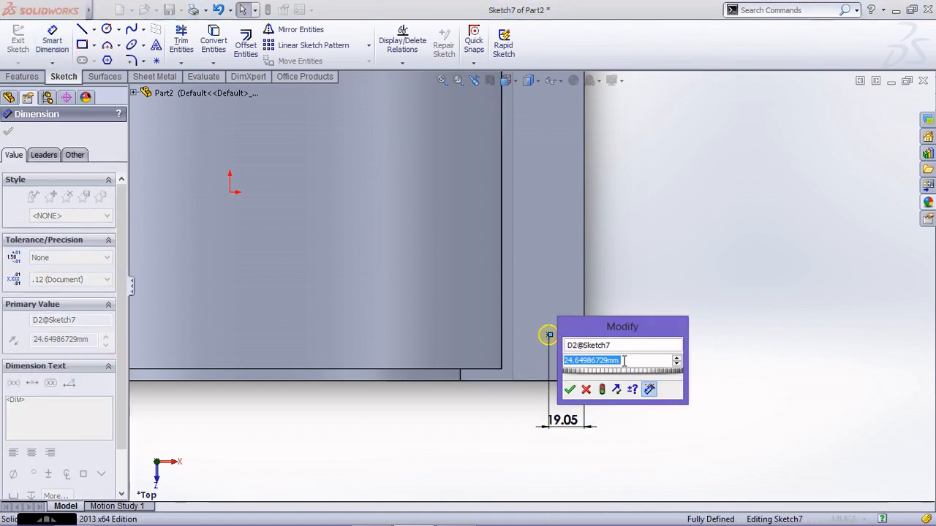
pyautogui.write('25.4')
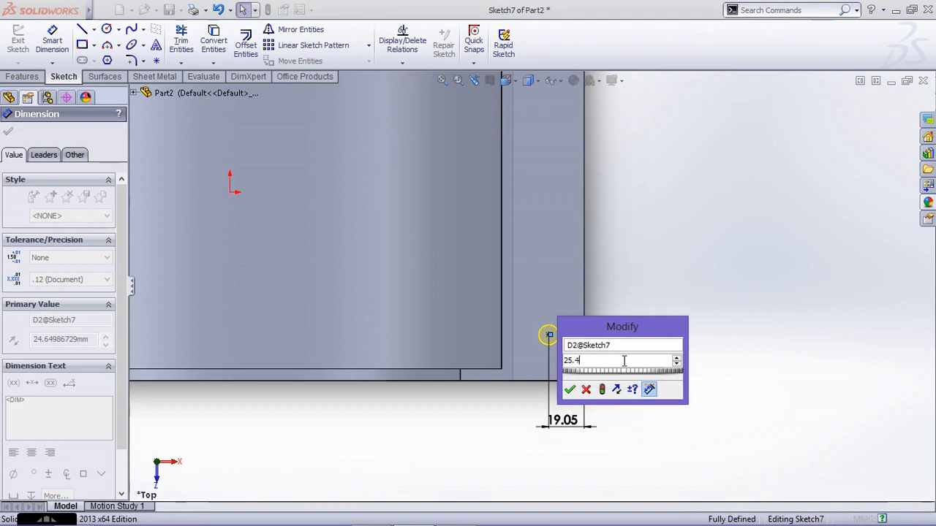
pyautogui.press('Return')
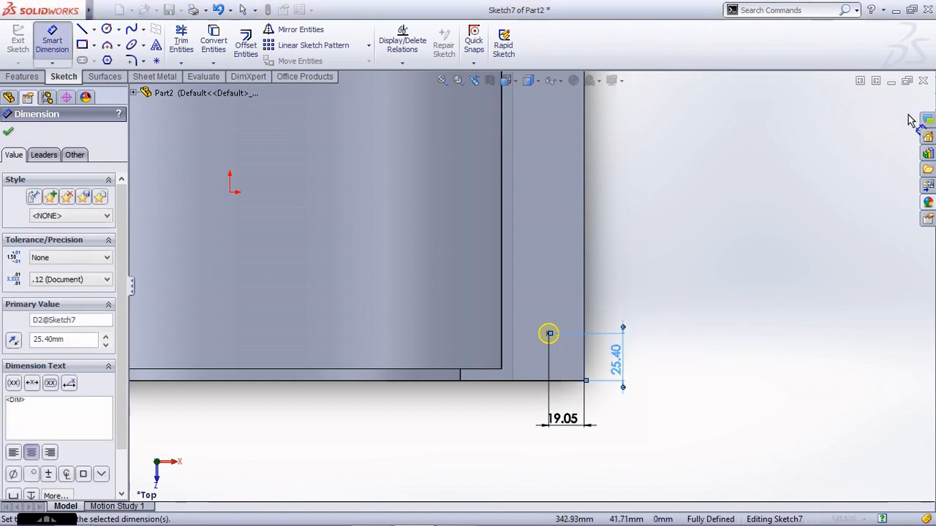
pyautogui.press('Escape')
pyautogui.scroll(4, 613, 349)
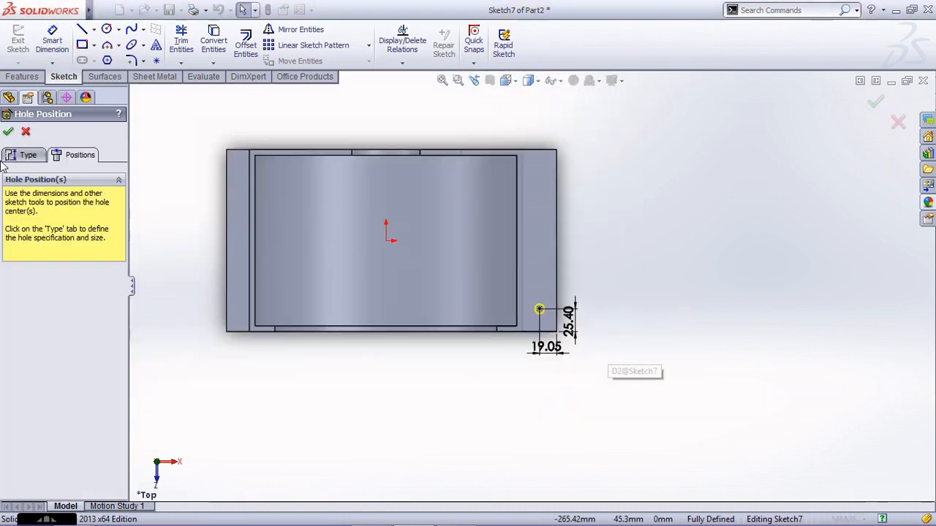
pyautogui.moveTo(540, 251); pyautogui.dragTo(527, 103, button='middle')
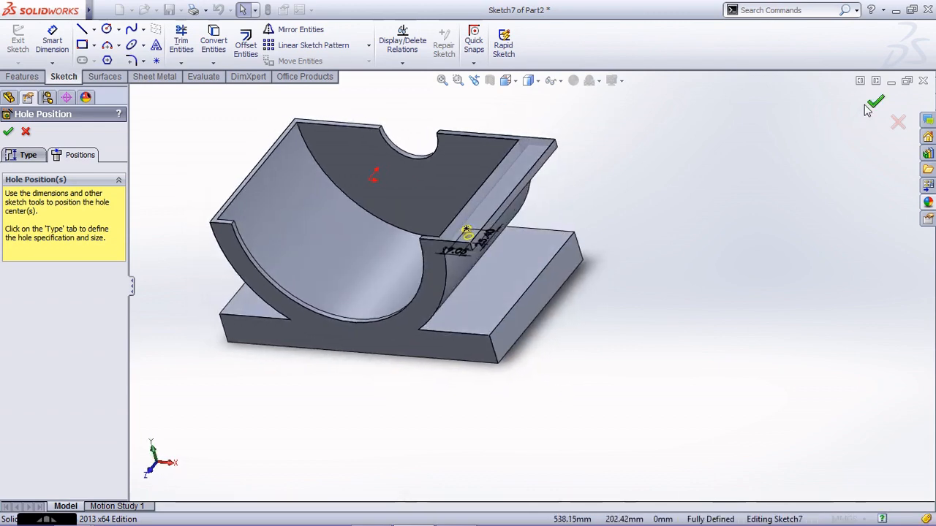
pyautogui.press('Return')
# - Create a linear pattern of the hole along the flange's outer long edge with 4 instances spaced 50.8 mm (25.4*2)
pyautogui.scroll(-2, 448, 176)
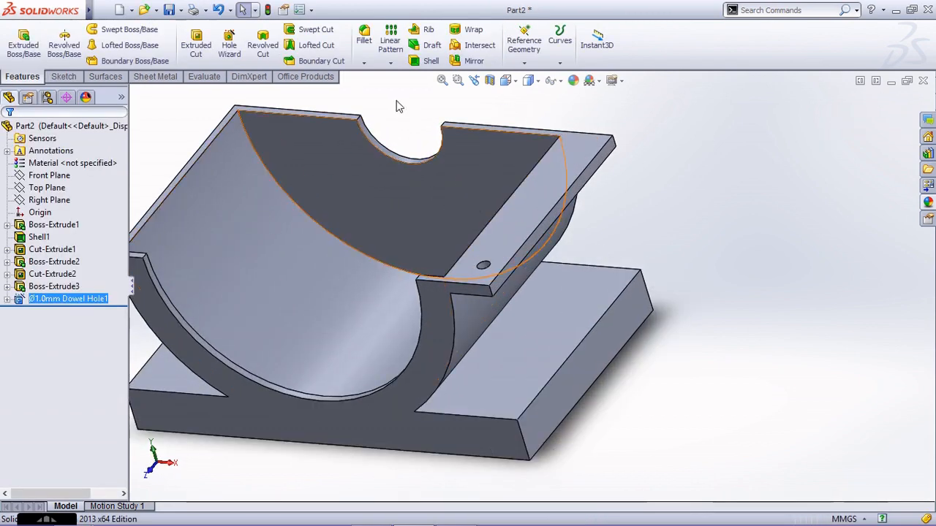
pyautogui.click(391, 43)
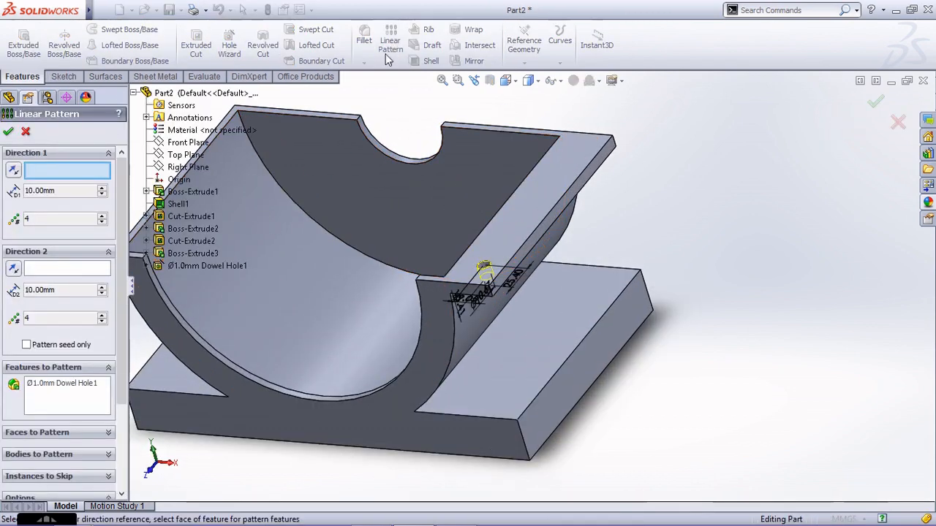
pyautogui.click(532, 240)
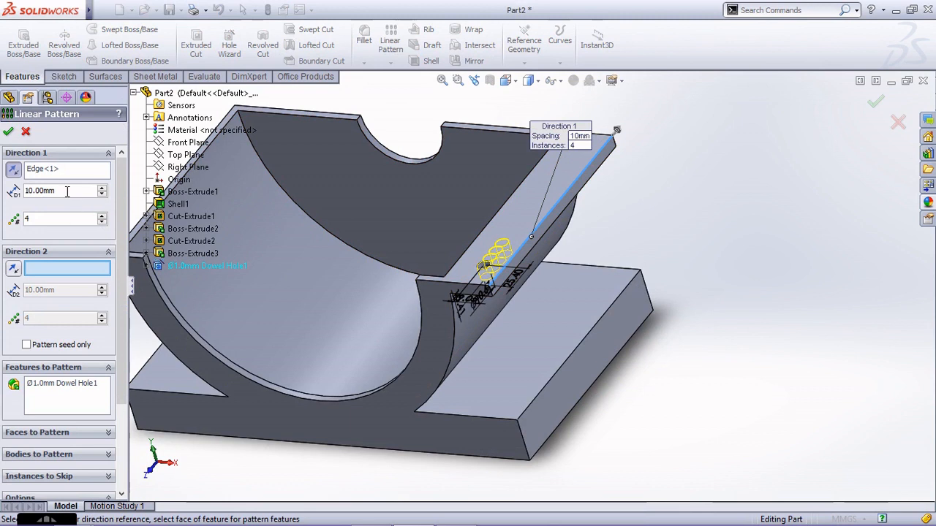
pyautogui.write('25.')
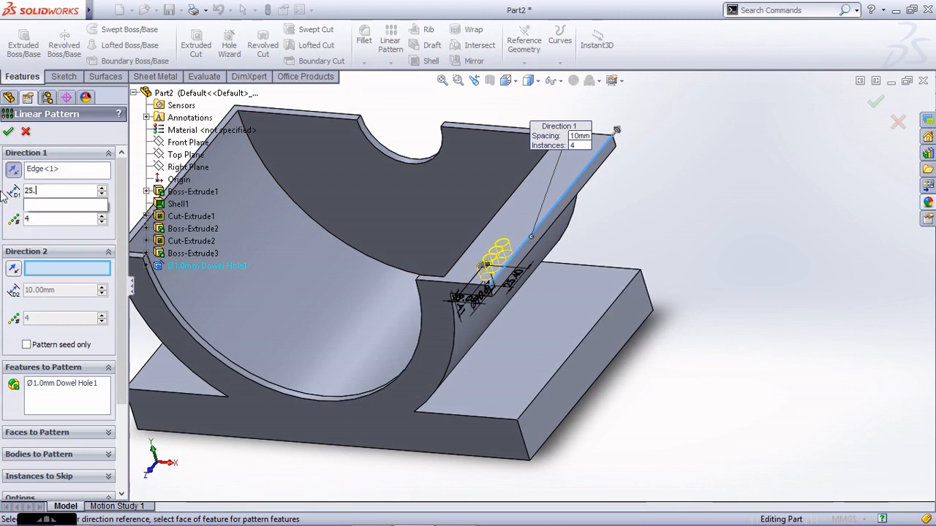
pyautogui.write('4*2')
pyautogui.press('Return')
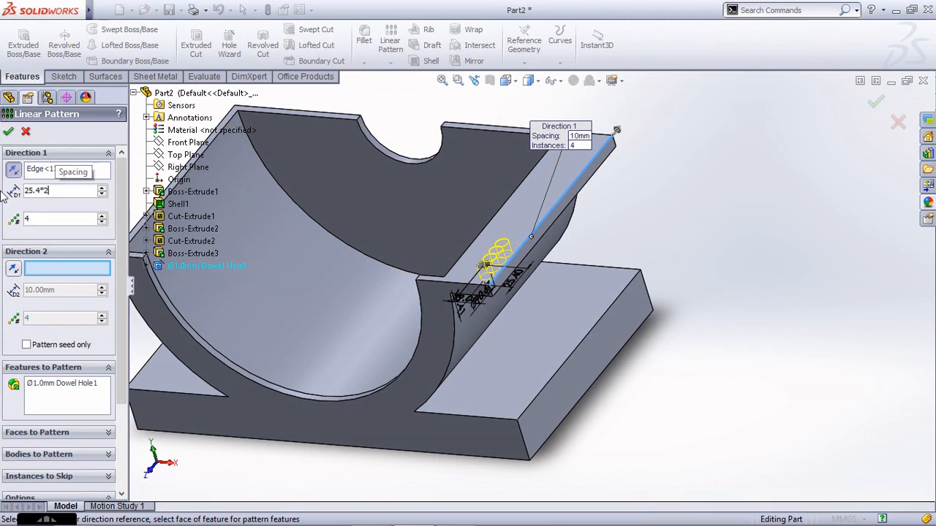
pyautogui.click(8, 131)
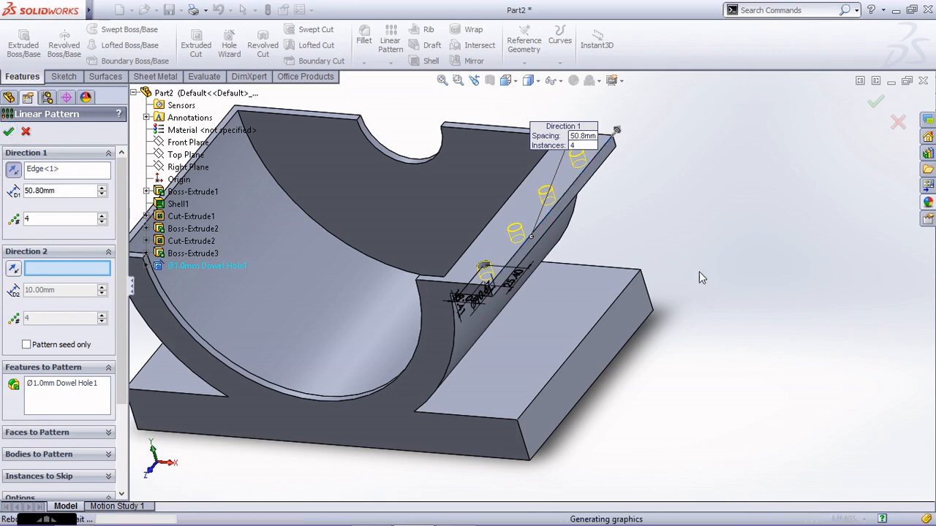
# - Mirror the flange extrusion, the dowel hole and its linear pattern about the Right Plane
pyautogui.scroll(4, 690, 288)
pyautogui.scroll(-2, 286, 271)
pyautogui.moveTo(286, 270); pyautogui.dragTo(311, 245, button='middle')
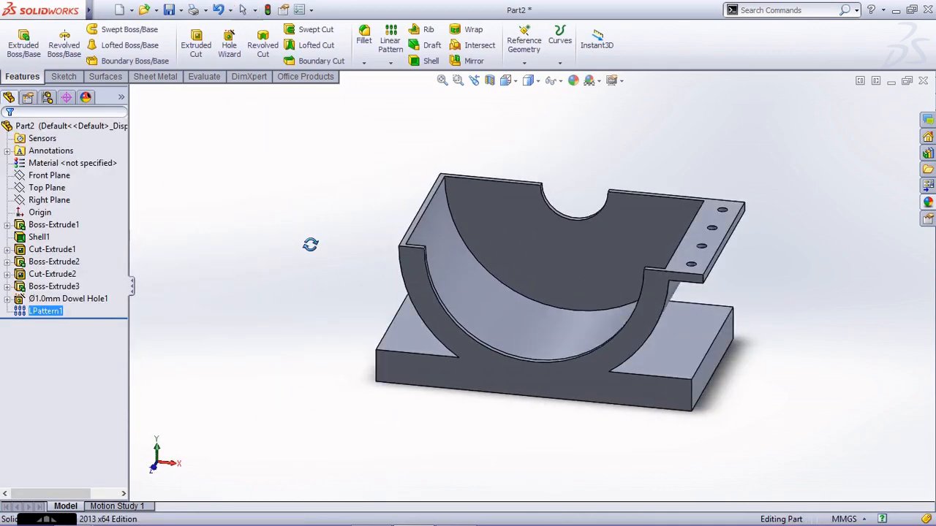
pyautogui.click(391, 65)
pyautogui.click(406, 107)
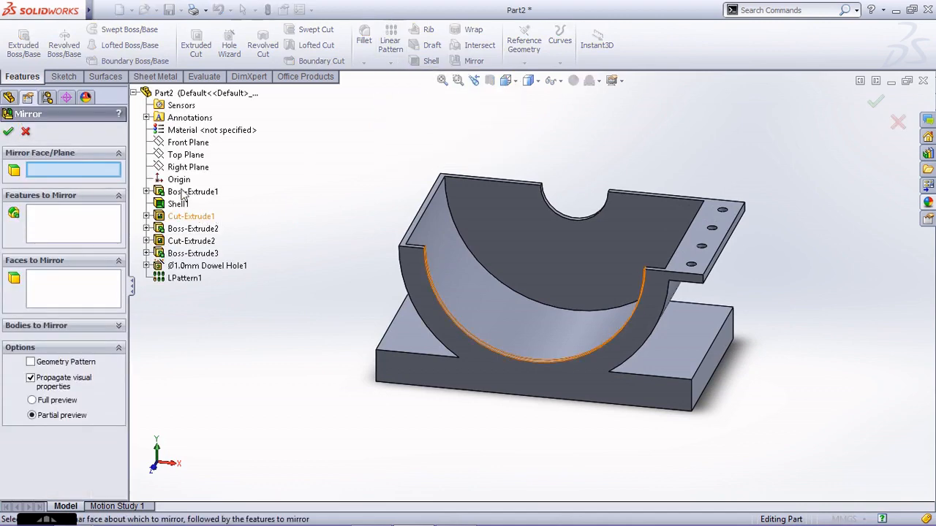
pyautogui.click(186, 167)
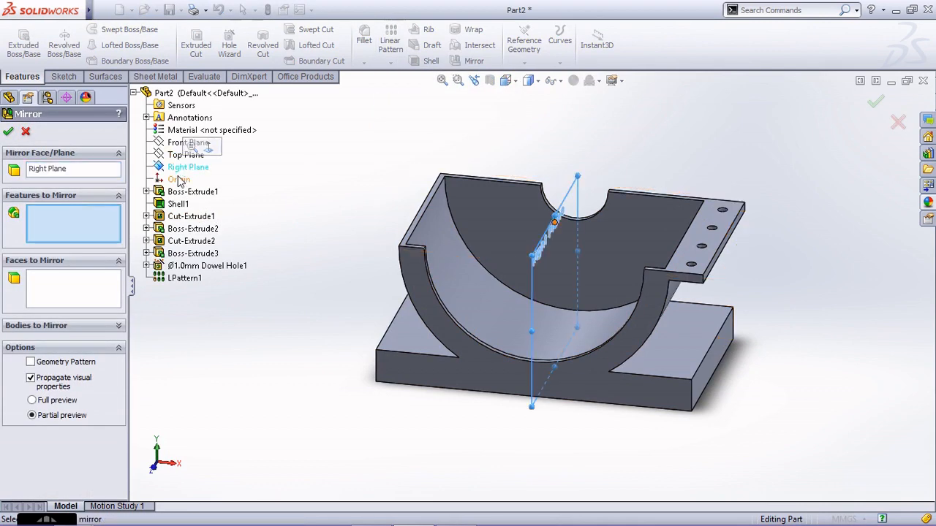
pyautogui.click(183, 278)
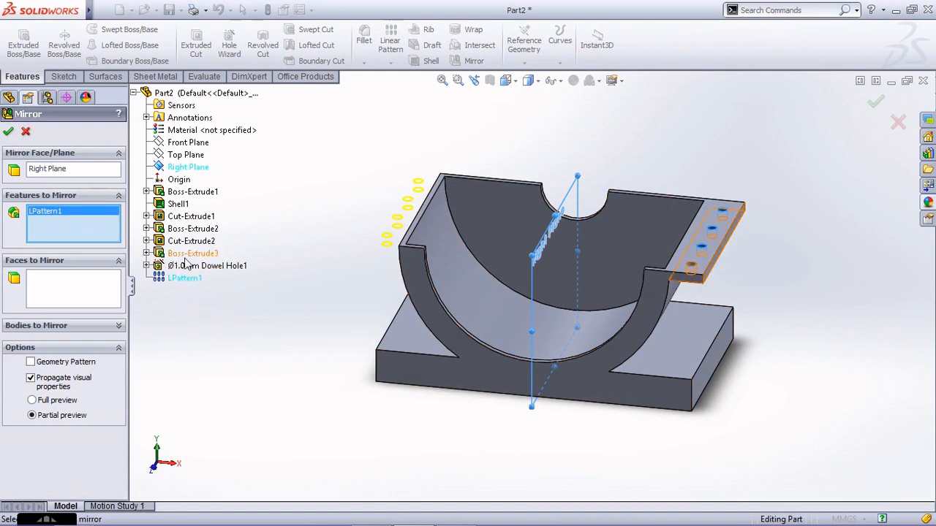
pyautogui.click(192, 266)
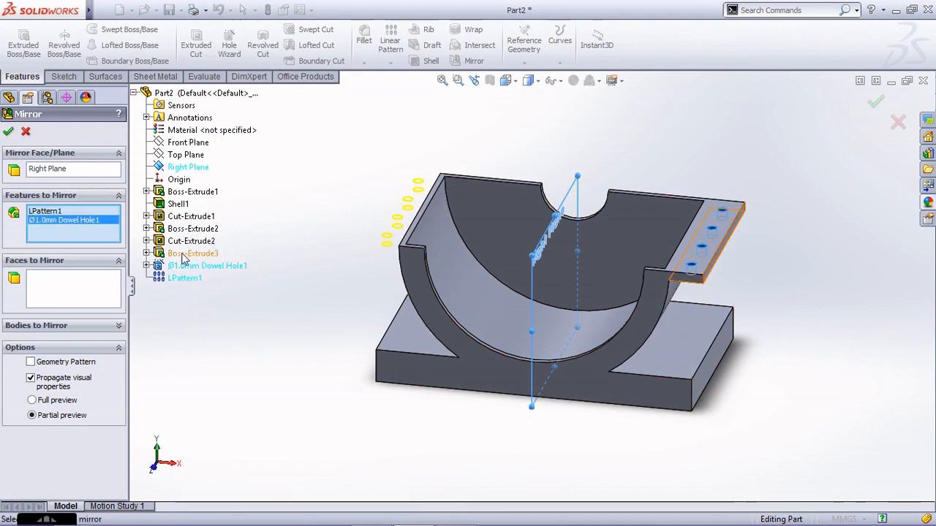
pyautogui.click(184, 254)
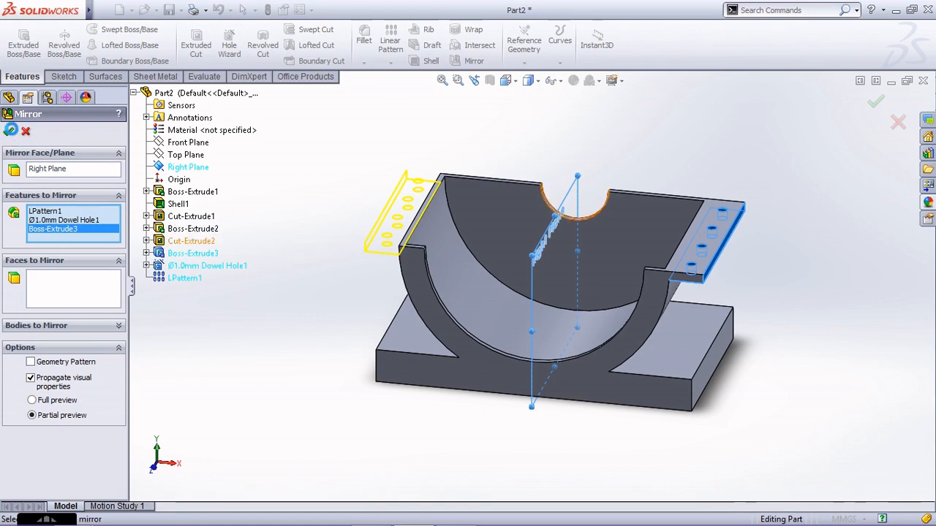
pyautogui.click(10, 130)
# - Show the part in isometric view and apply a standard yellow colour to the whole part
pyautogui.moveTo(409, 340); pyautogui.dragTo(476, 329, button='middle')
pyautogui.hotkey('ctrl', '7')
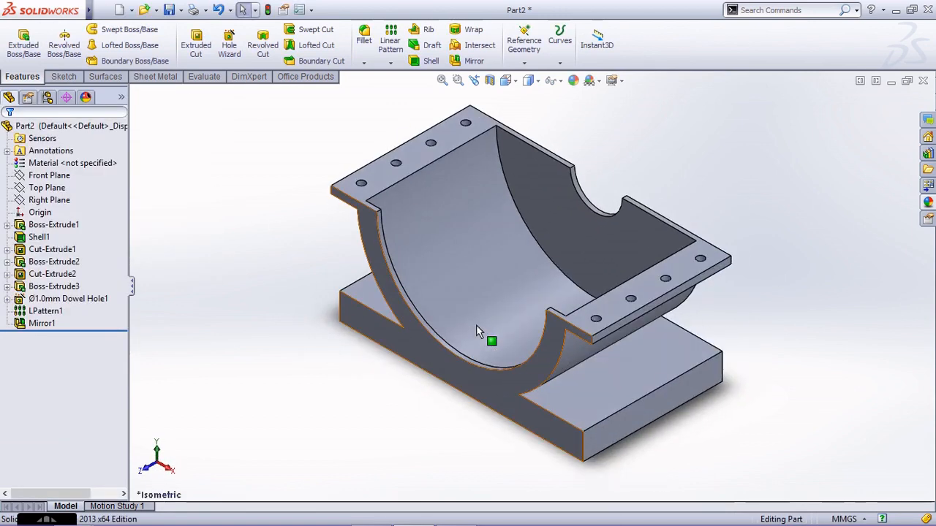
pyautogui.click(575, 83)
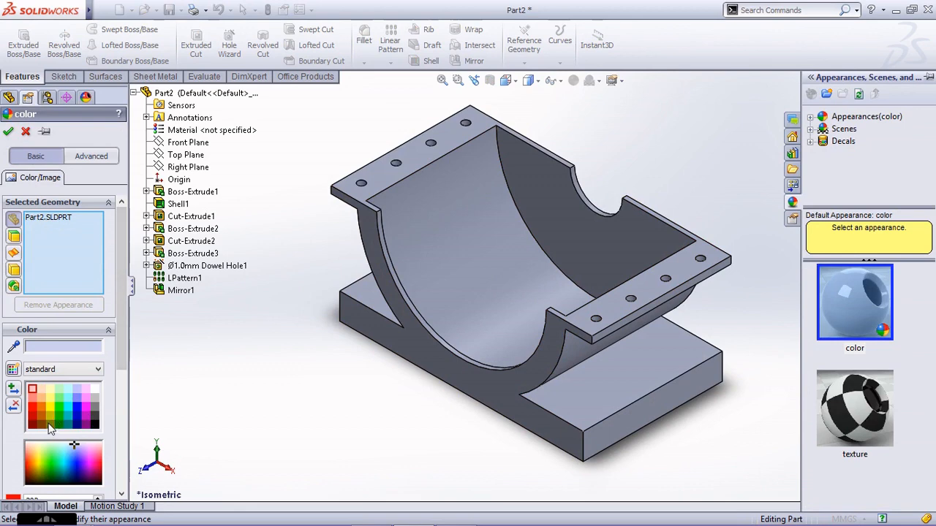
pyautogui.click(51, 422)
pyautogui.click(51, 407)
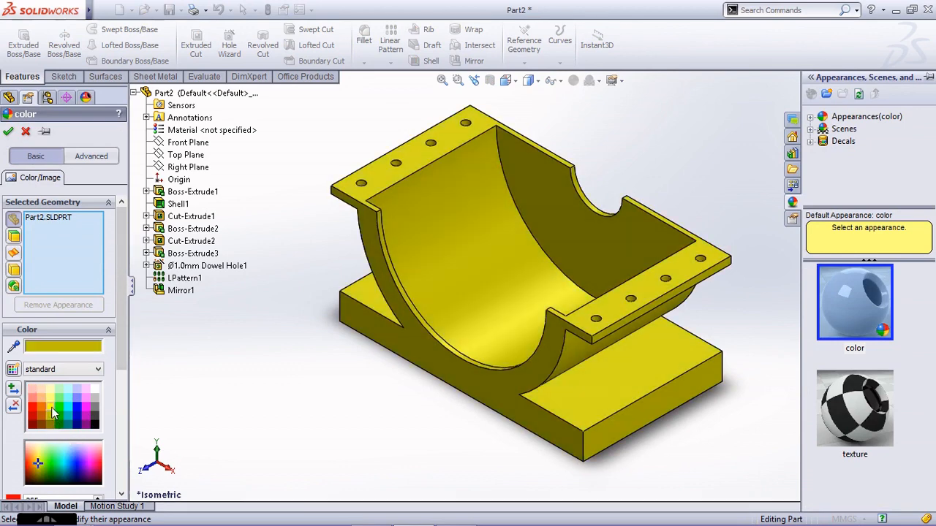
pyautogui.click(8, 131)
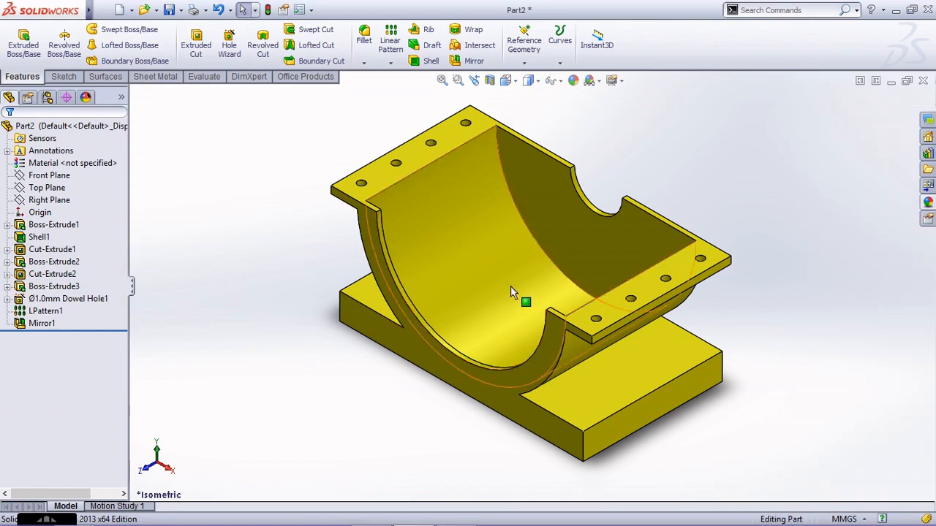
# - View the finished part from the top
pyautogui.click(505, 80)
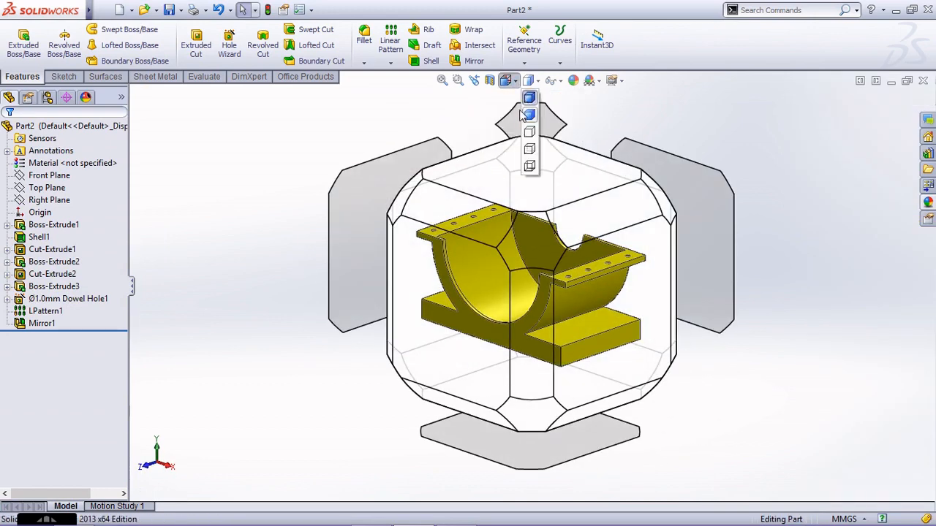
pyautogui.click(524, 125)
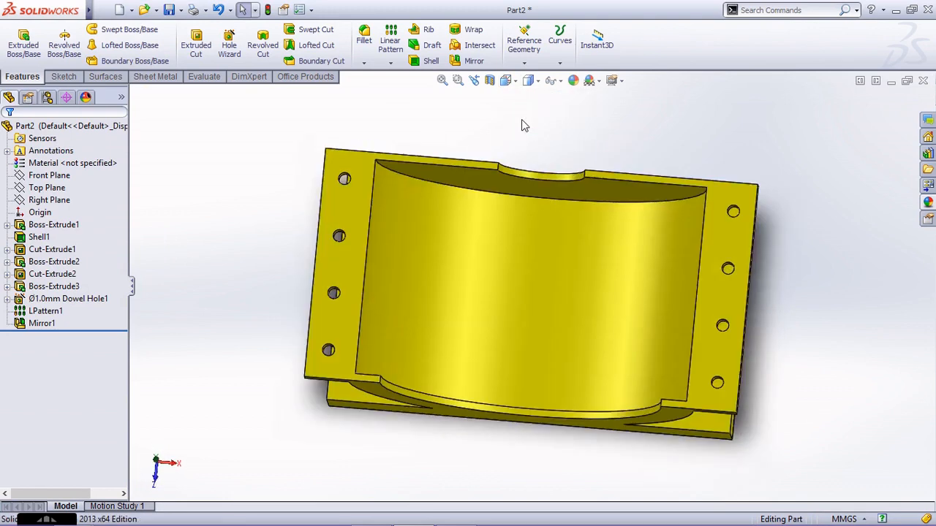
pyautogui.click(533, 82)
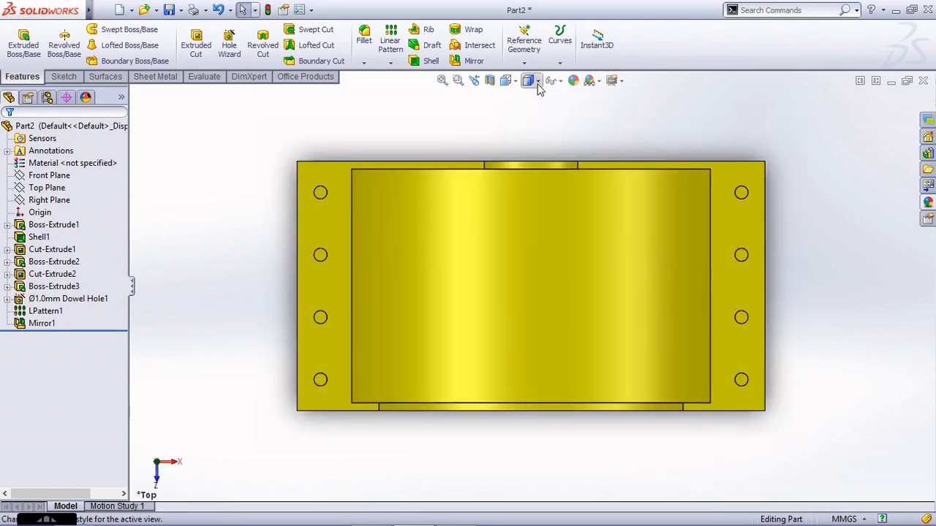
# - Display the part with hidden lines visible and examine it from the front and the right side
pyautogui.click(532, 150)
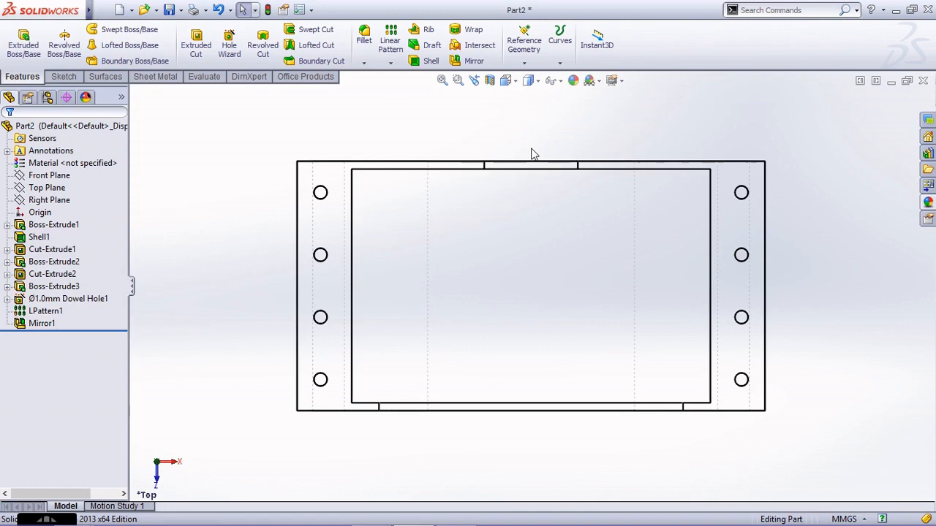
pyautogui.click(518, 82)
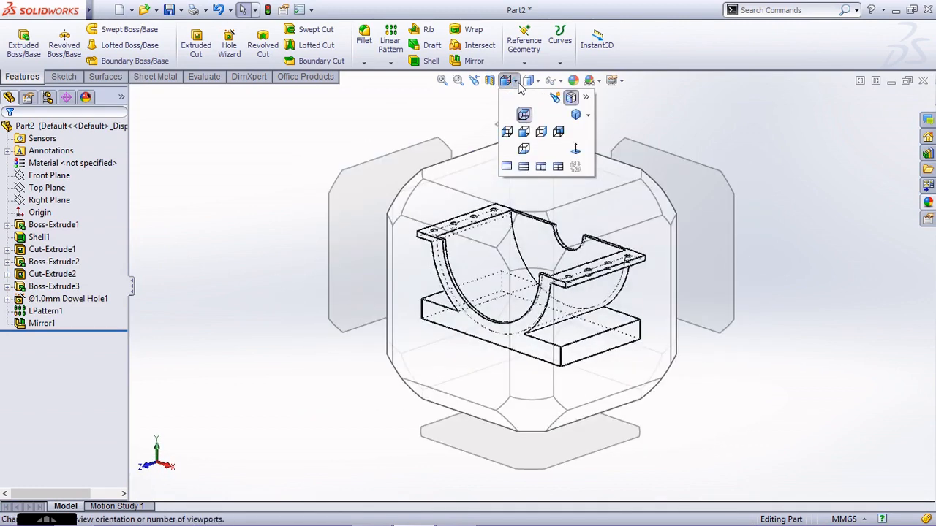
pyautogui.click(523, 134)
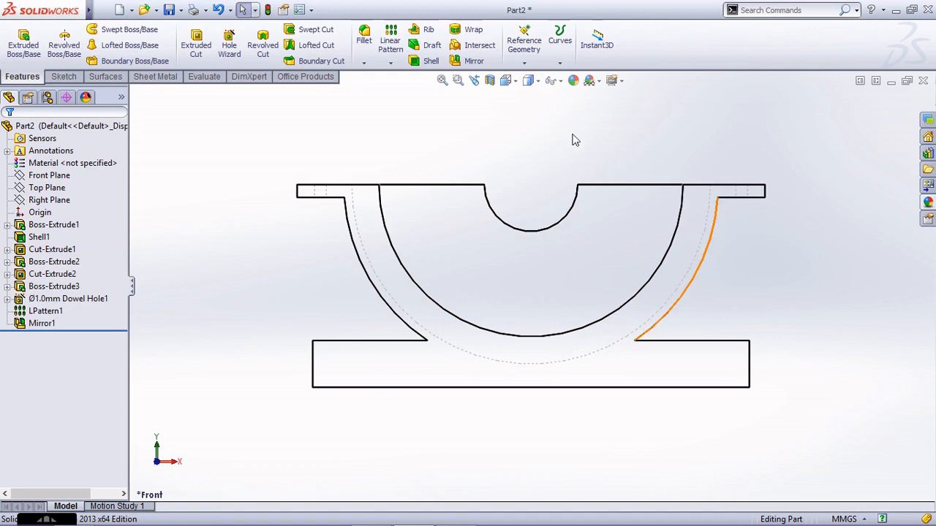
pyautogui.click(514, 83)
pyautogui.click(514, 81)
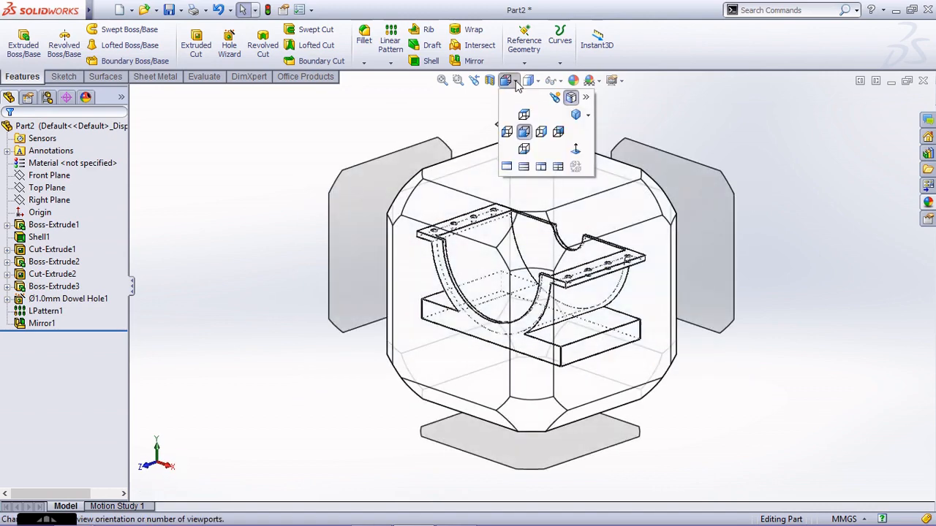
pyautogui.click(539, 132)
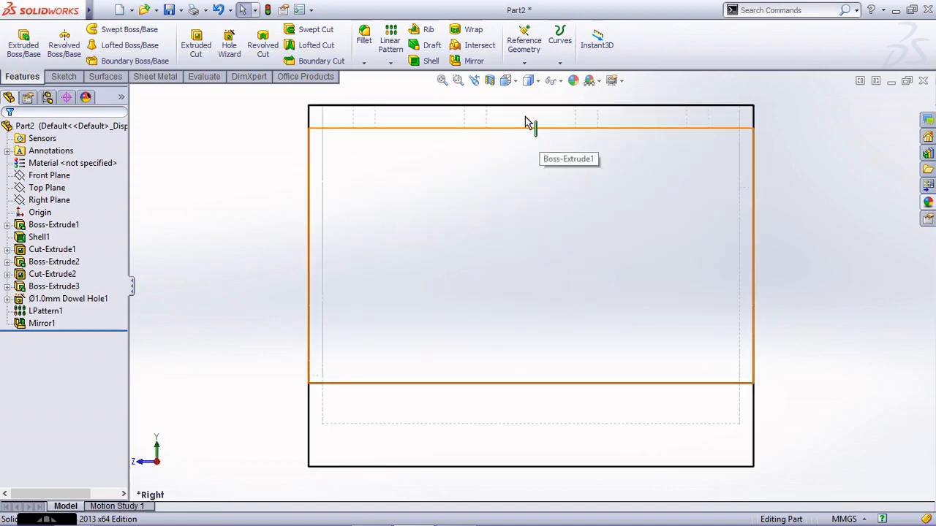
# - Return the part to the isometric view and display it shaded with edges
pyautogui.click(514, 81)
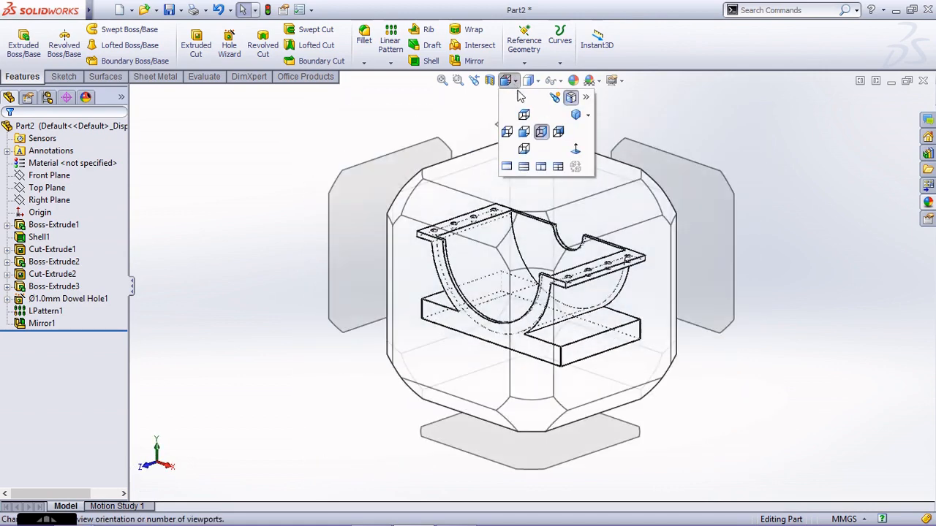
pyautogui.click(578, 117)
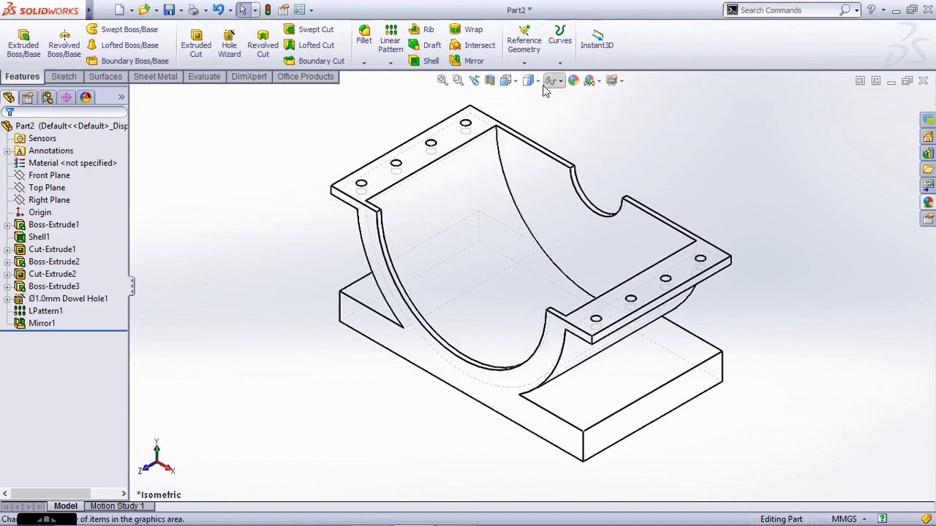
pyautogui.click(531, 80)
pyautogui.click(532, 99)
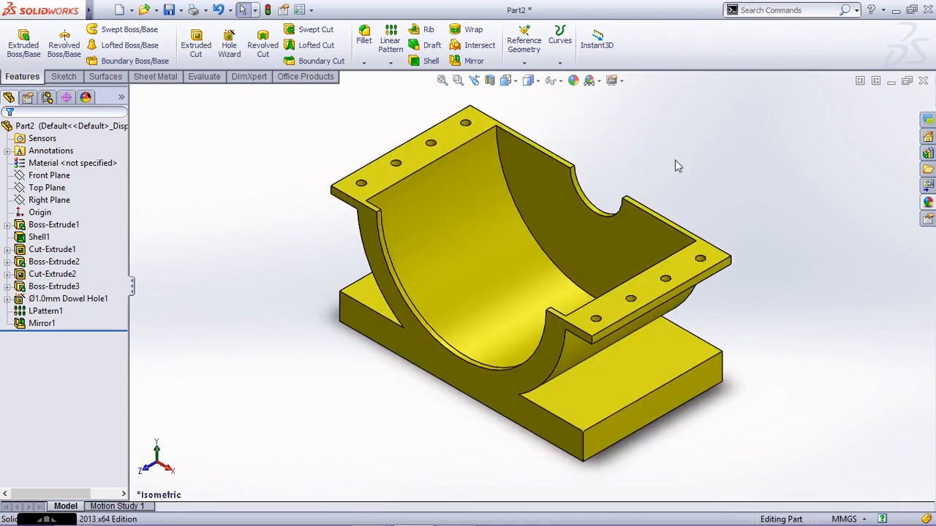